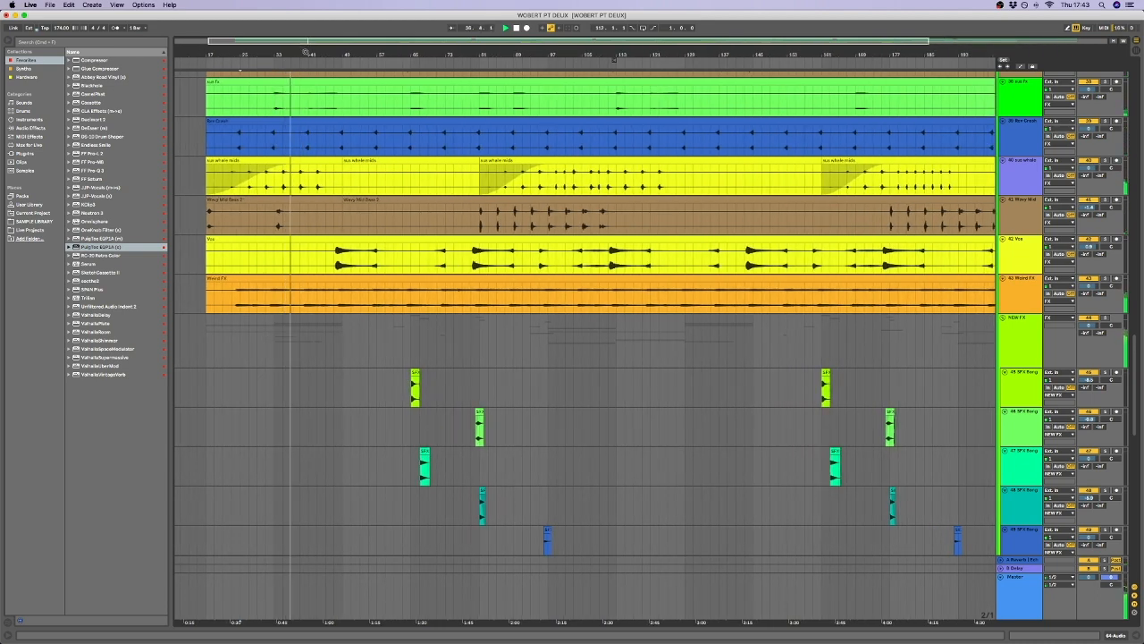
Look over the full song arrangement around the FX tracks and the start of the NEW FX group.
double_click(305, 53)
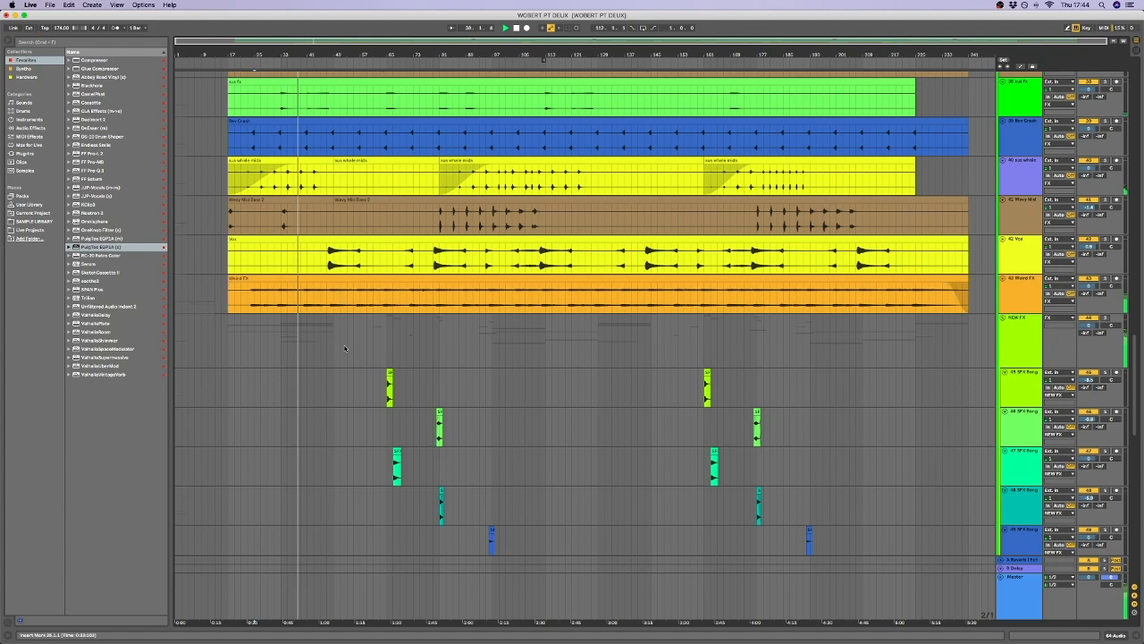
scroll(358, 277, "up", 10)
scroll(375, 259, "down", 15)
scroll(380, 248, "up", 3)
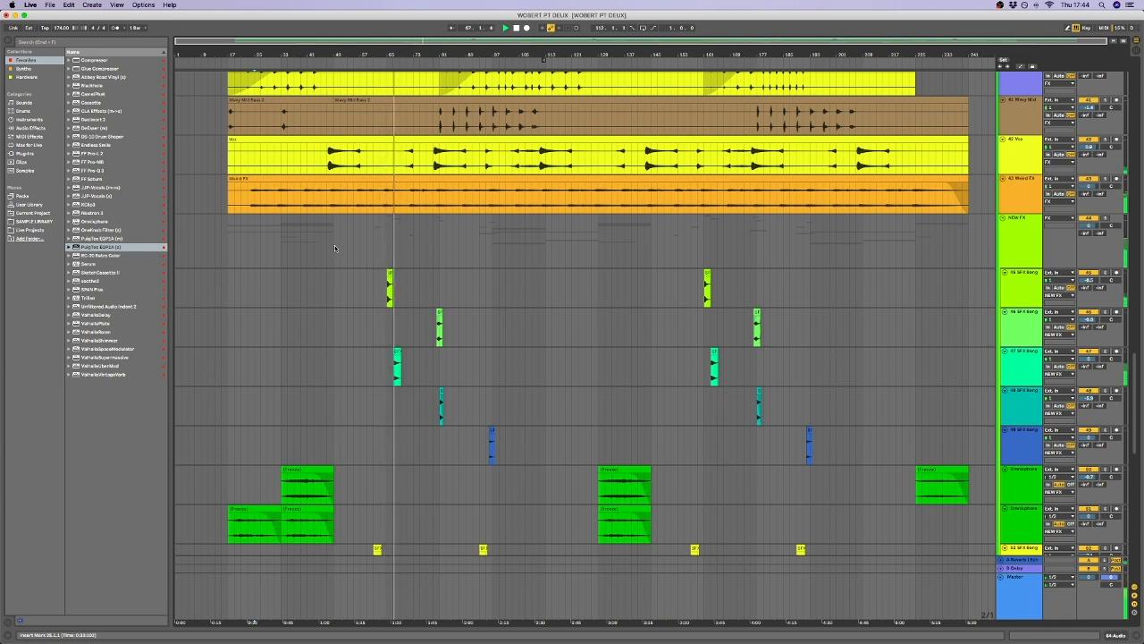
mouse_move(343, 57)
left_mouse_down()
mouse_move(344, 94)
mouse_move(342, 77)
left_mouse_up()
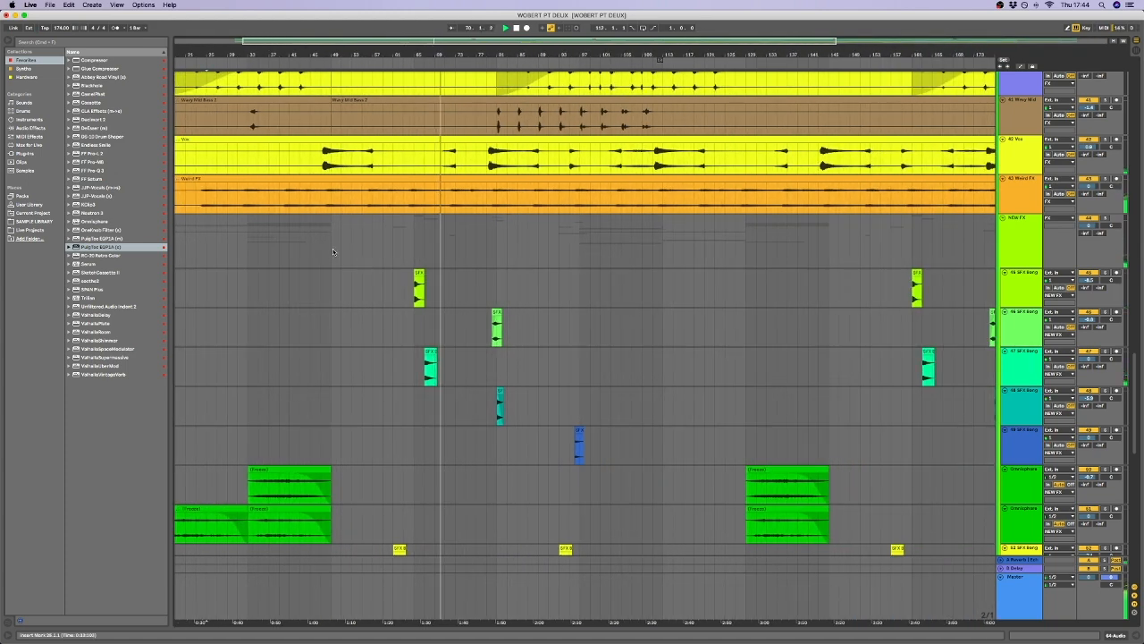
scroll(358, 244, "left", 5)
mouse_move(418, 57)
left_mouse_down()
mouse_move(418, 41)
mouse_move(480, 51)
mouse_move(404, 45)
left_mouse_up()
scroll(419, 265, "up", 10)
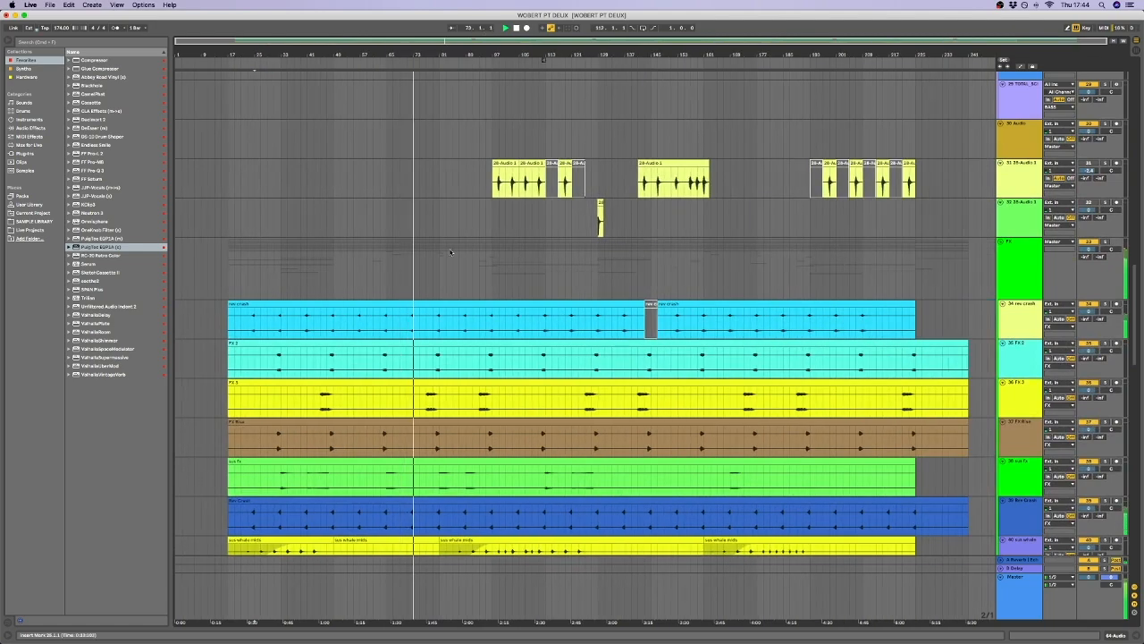
Examine the clips in the FX and NEW FX groups, from the rev crash track to the Omnisphere and SFX tracks.
scroll(440, 259, "down", 5)
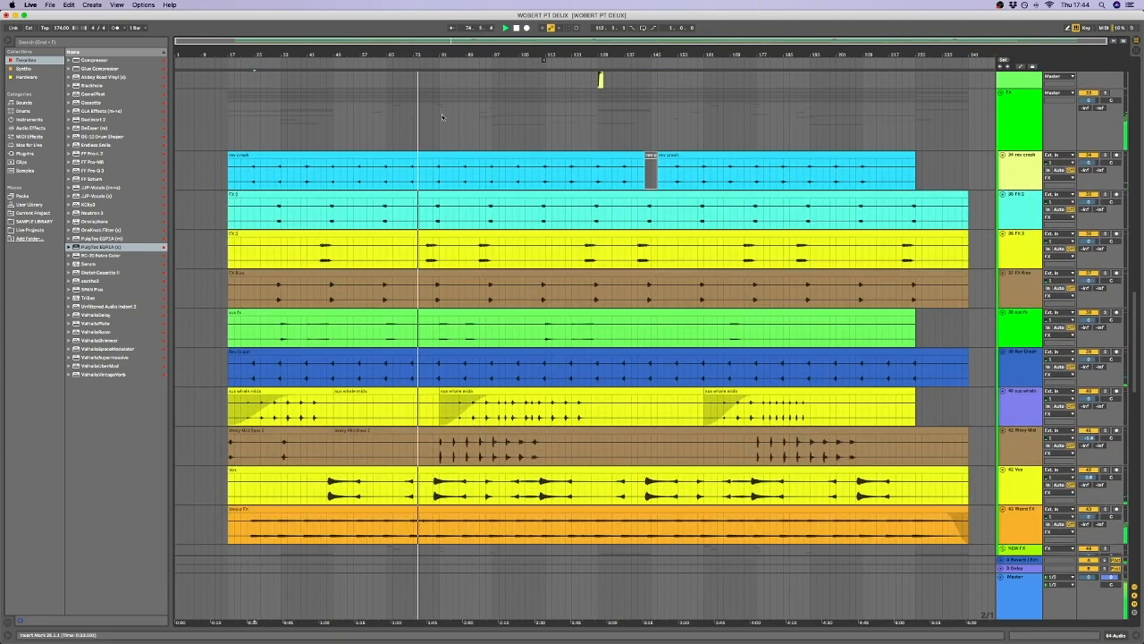
scroll(442, 113, "down", 4)
scroll(445, 197, "down", 12)
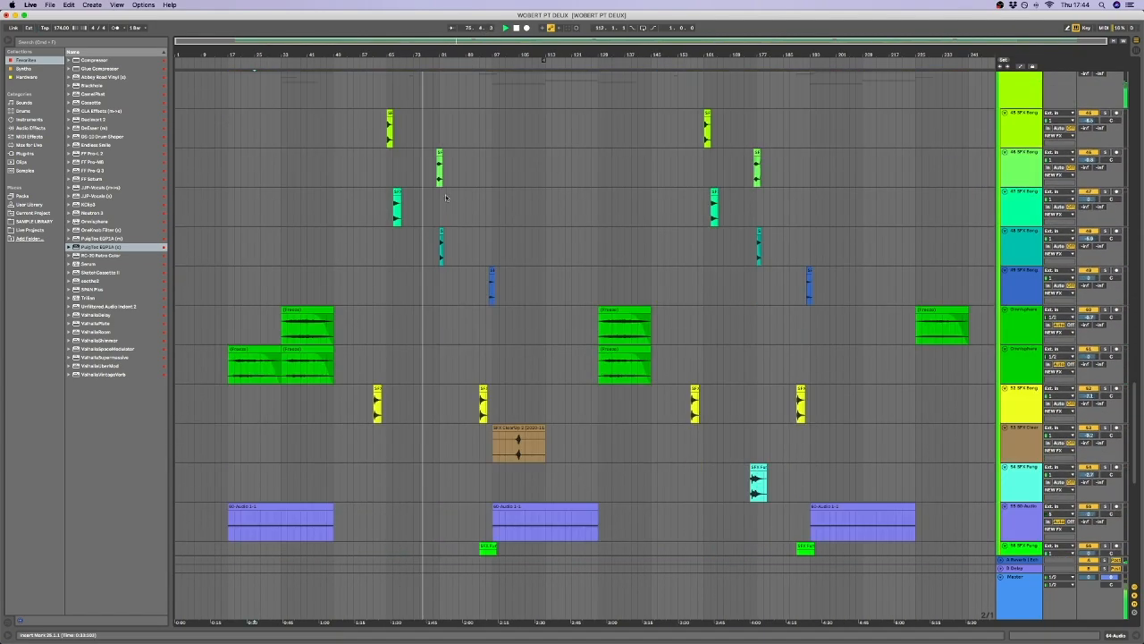
scroll(449, 358, "down", 6)
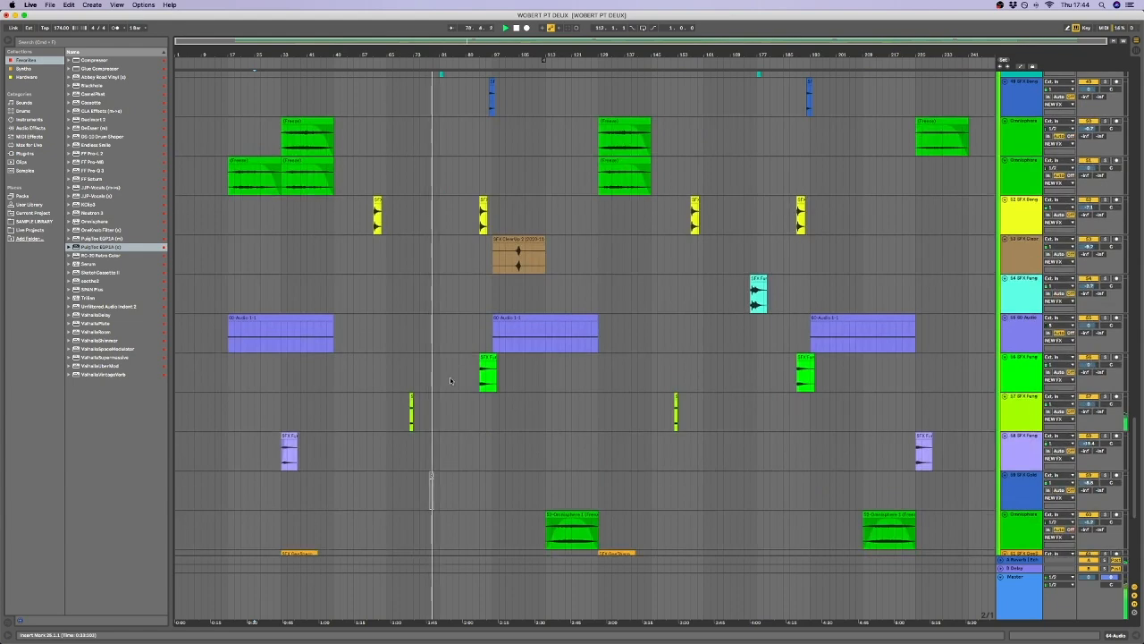
scroll(465, 133, "up", 3)
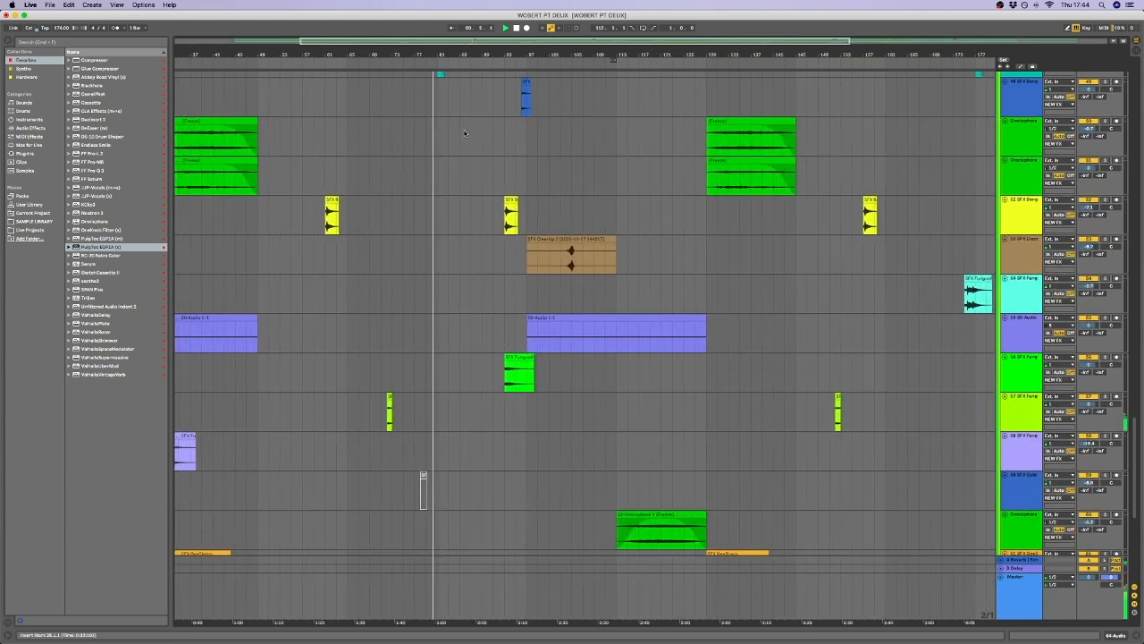
scroll(465, 133, "up", 5)
scroll(469, 165, "up", 4)
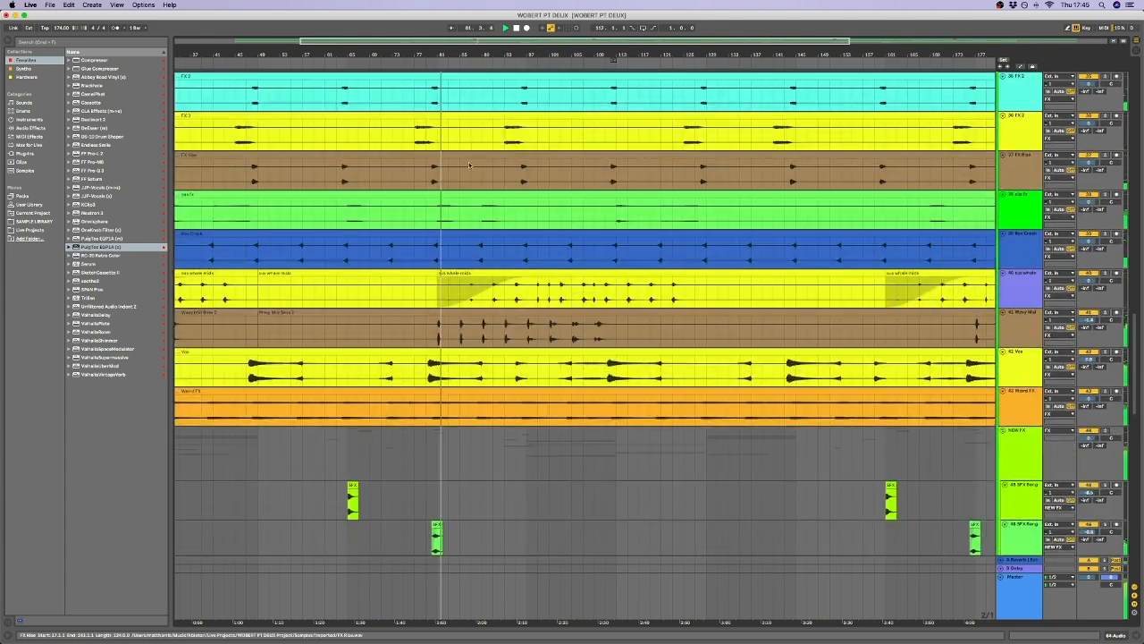
scroll(468, 165, "up", 2)
scroll(486, 279, "down", 6)
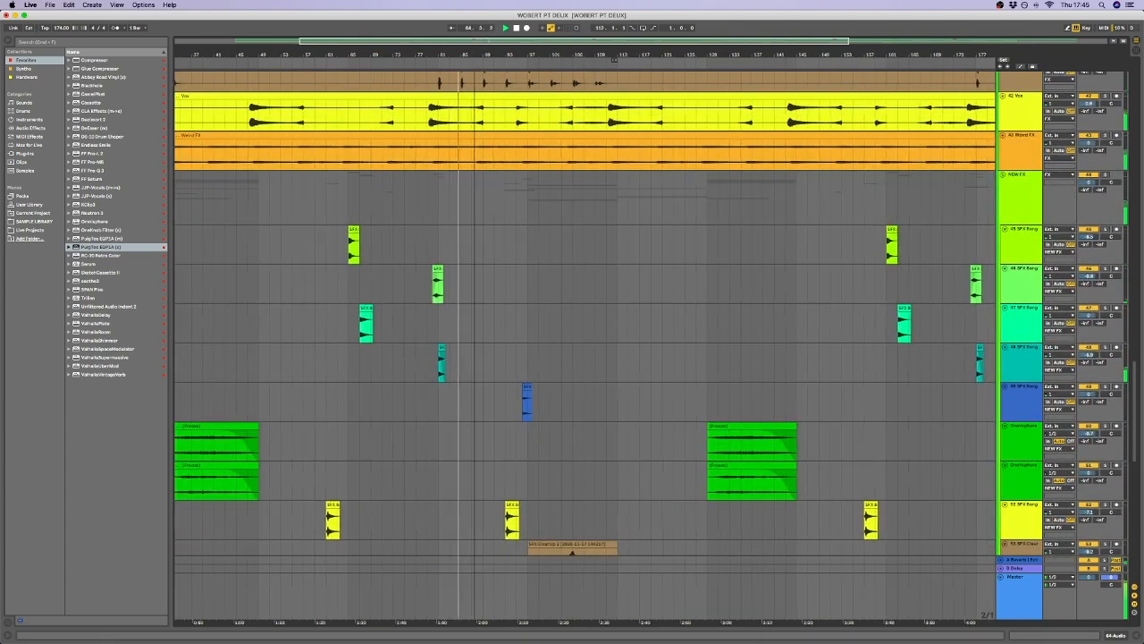
left_click_drag(474, 52, 475, 40)
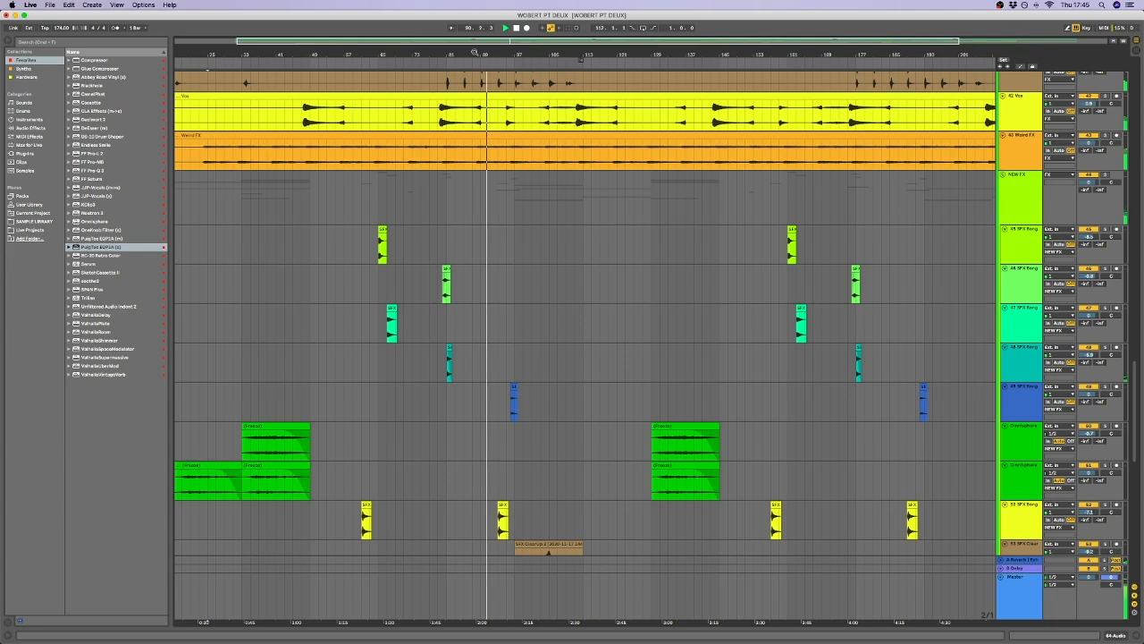
scroll(469, 98, "up", 10)
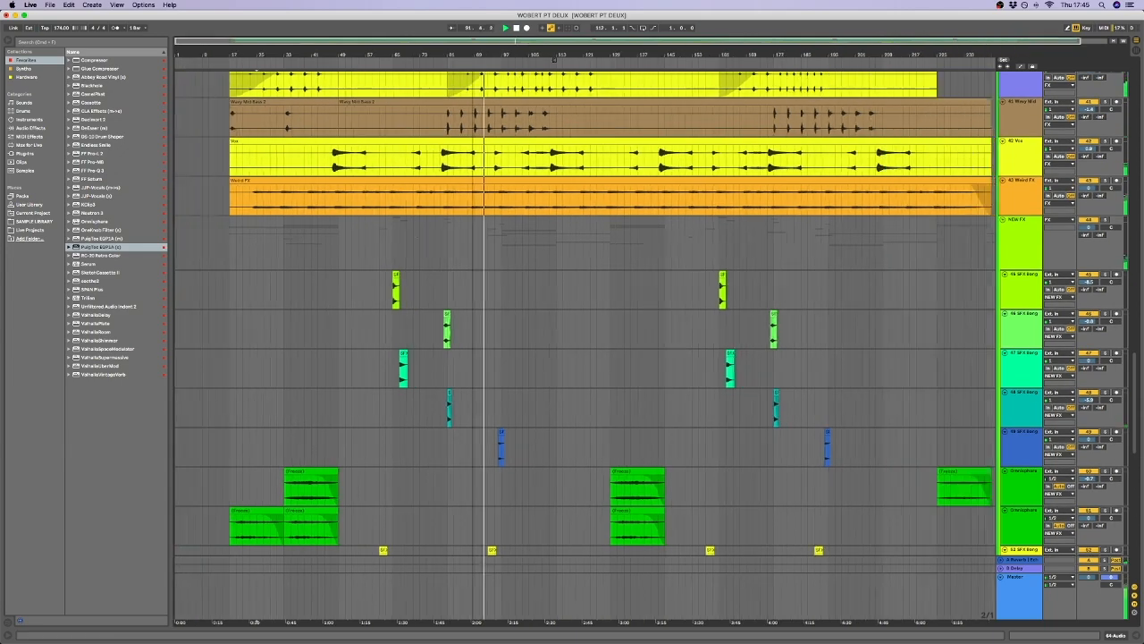
scroll(400, 287, "down", 10)
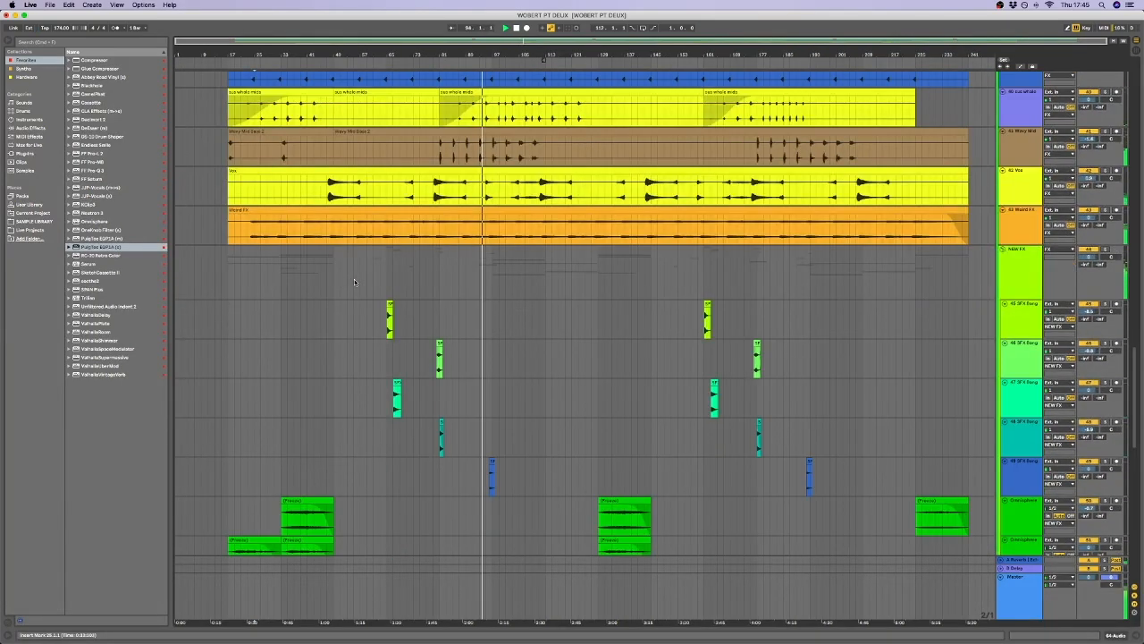
Place the insert marker at bar 65 on the NEW FX group track.
left_click(334, 271)
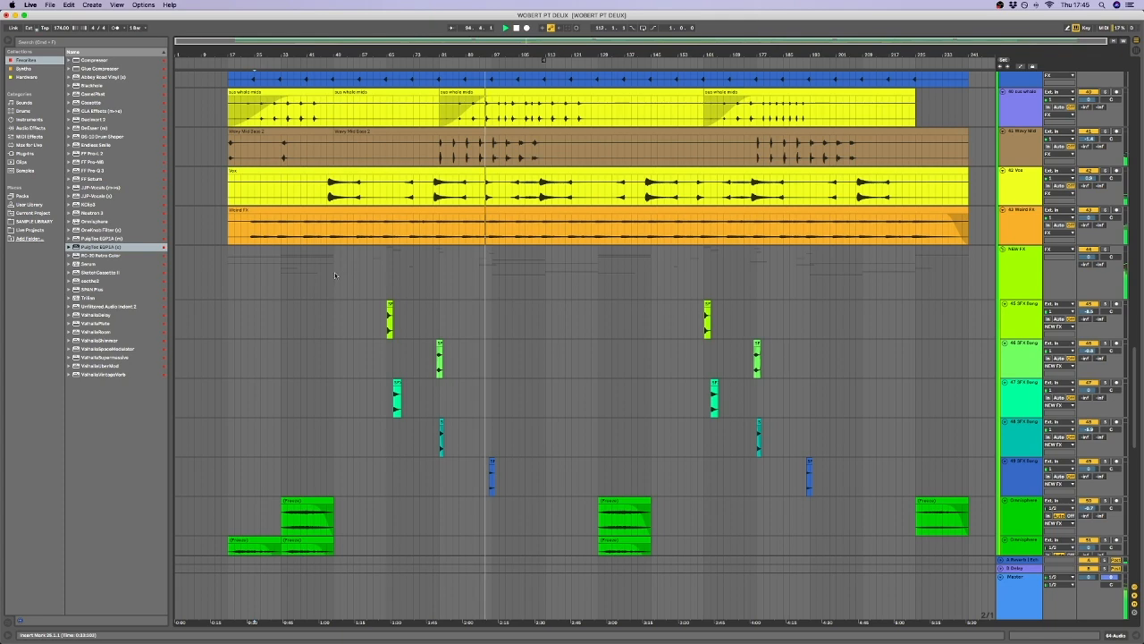
left_click_drag(337, 274, 384, 274)
left_click(384, 275)
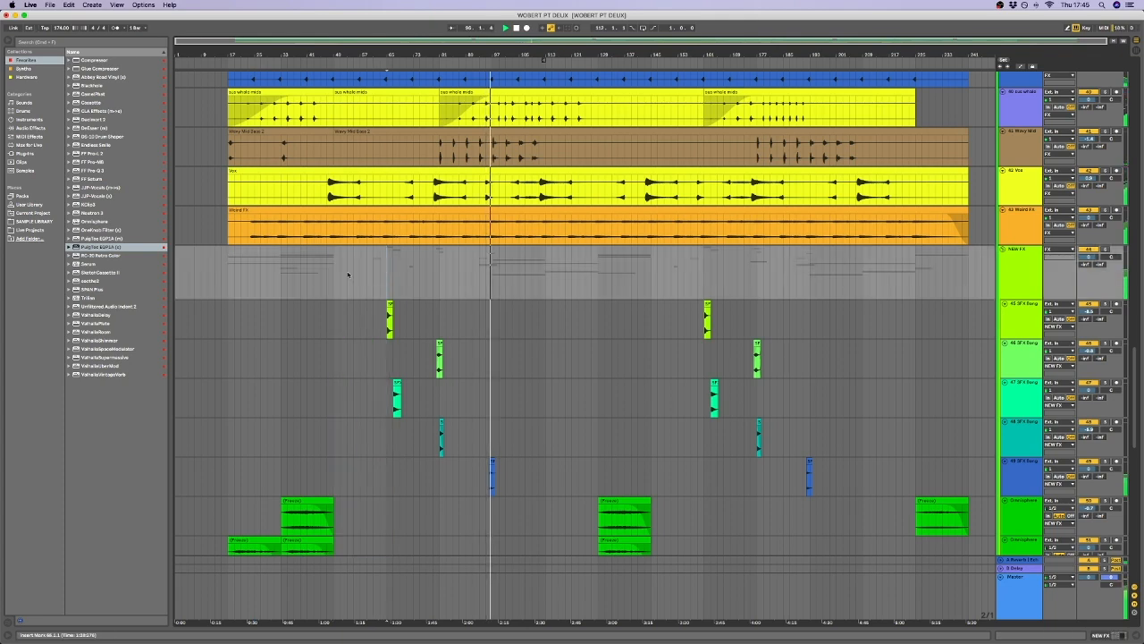
Review the rest of the arrangement, from the FX and bass tracks up to the DRUMS group and its layers.
scroll(333, 281, "up", 2)
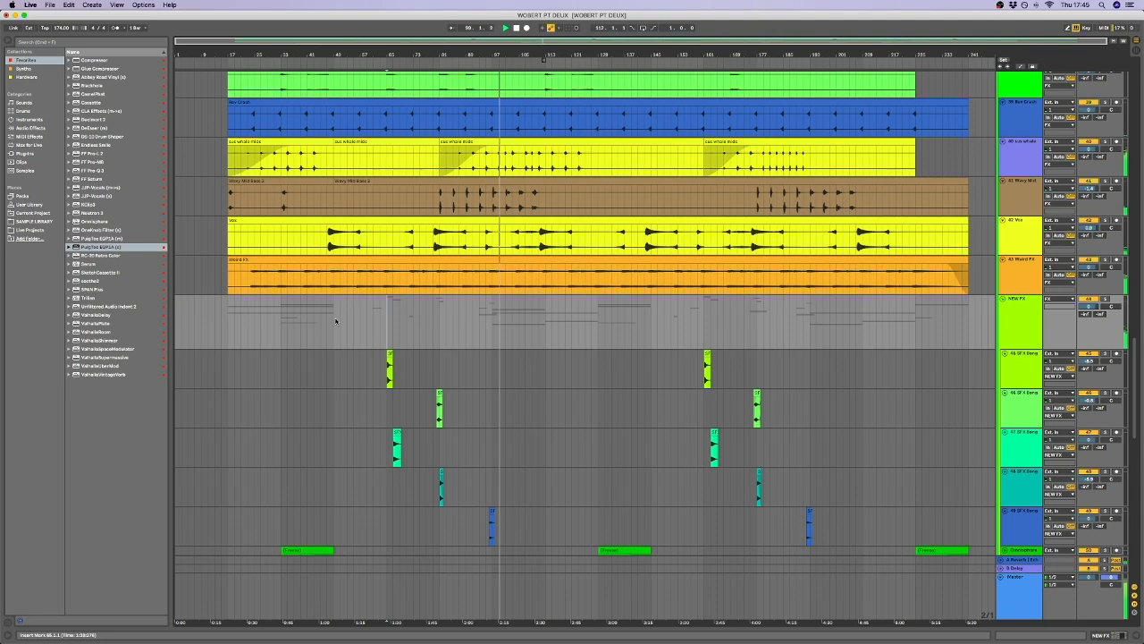
scroll(335, 320, "up", 5)
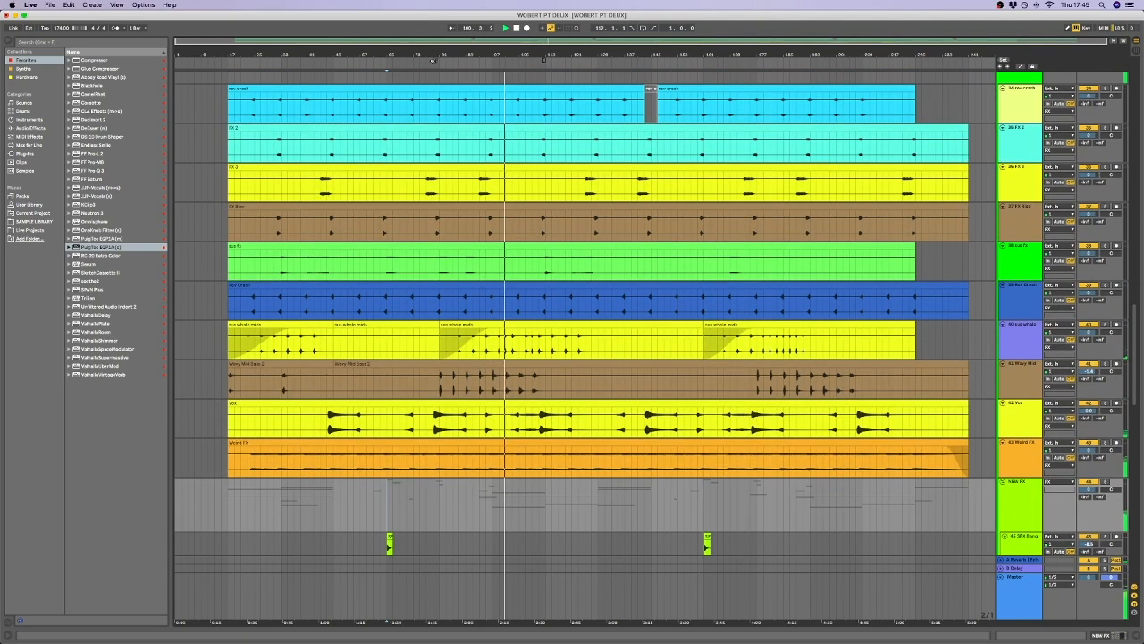
scroll(436, 234, "up", 2)
scroll(435, 214, "down", 5)
scroll(433, 128, "up", 18)
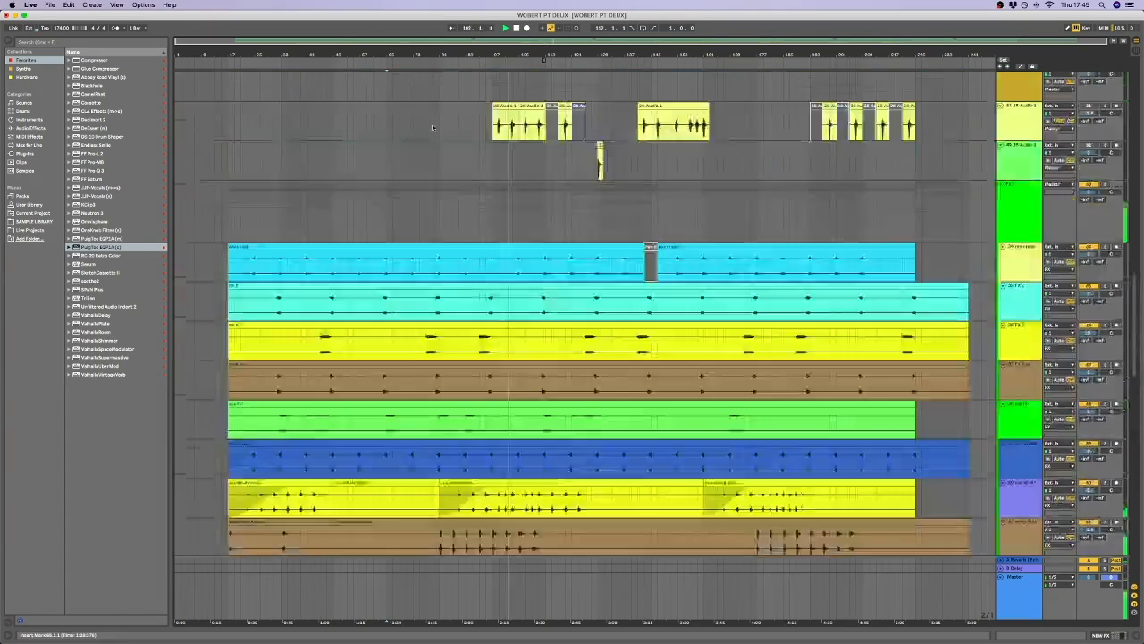
scroll(365, 299, "down", 2)
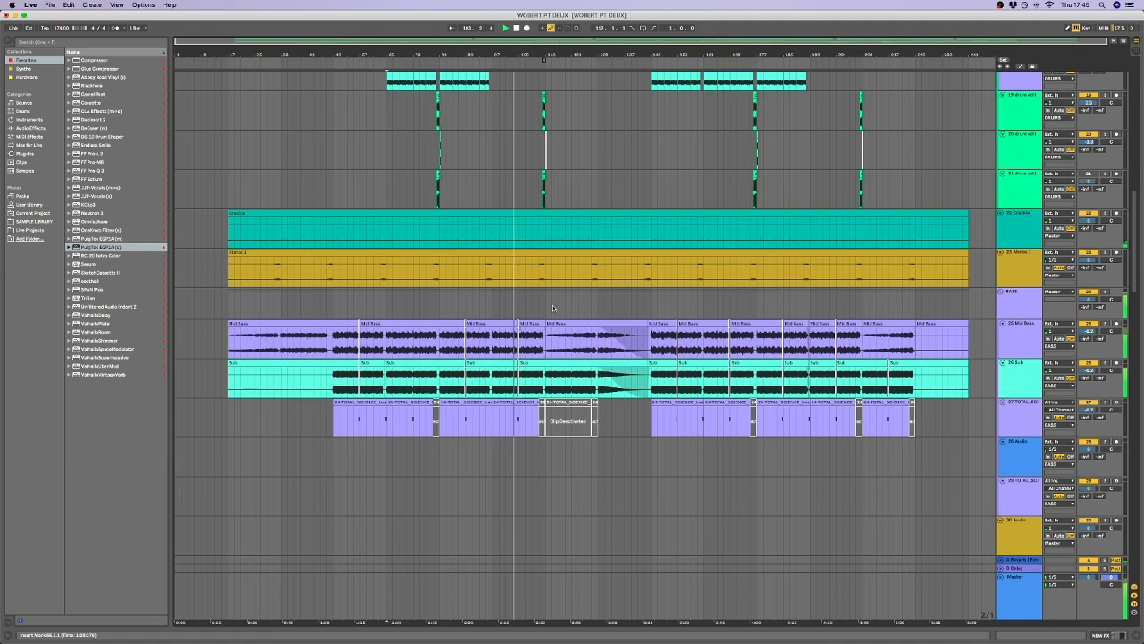
scroll(511, 307, "up", 8)
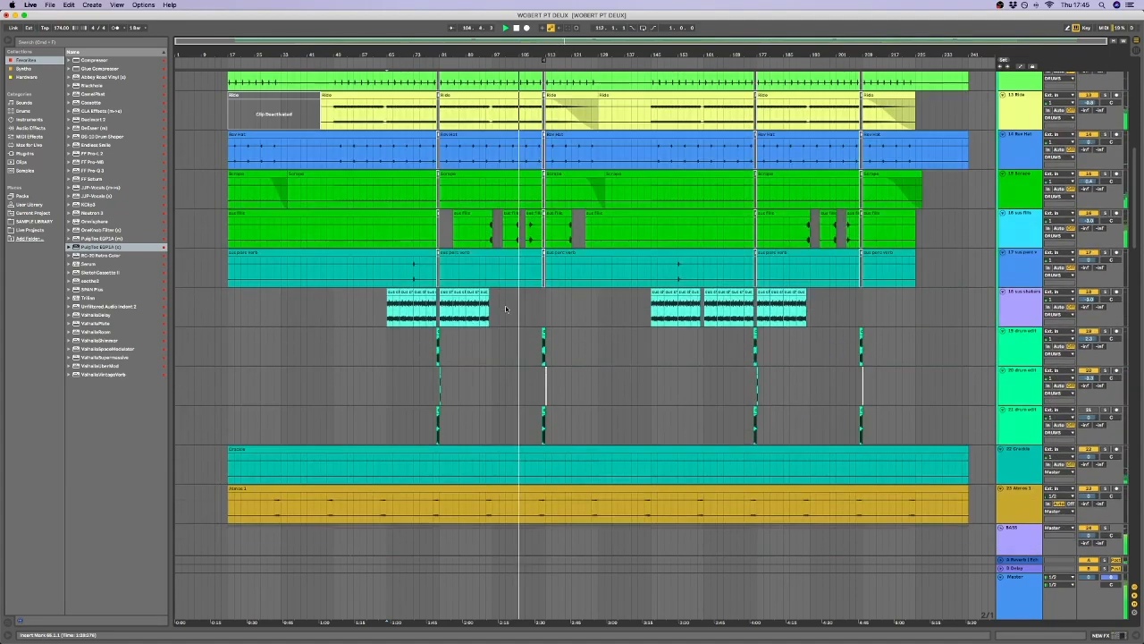
scroll(505, 309, "up", 8)
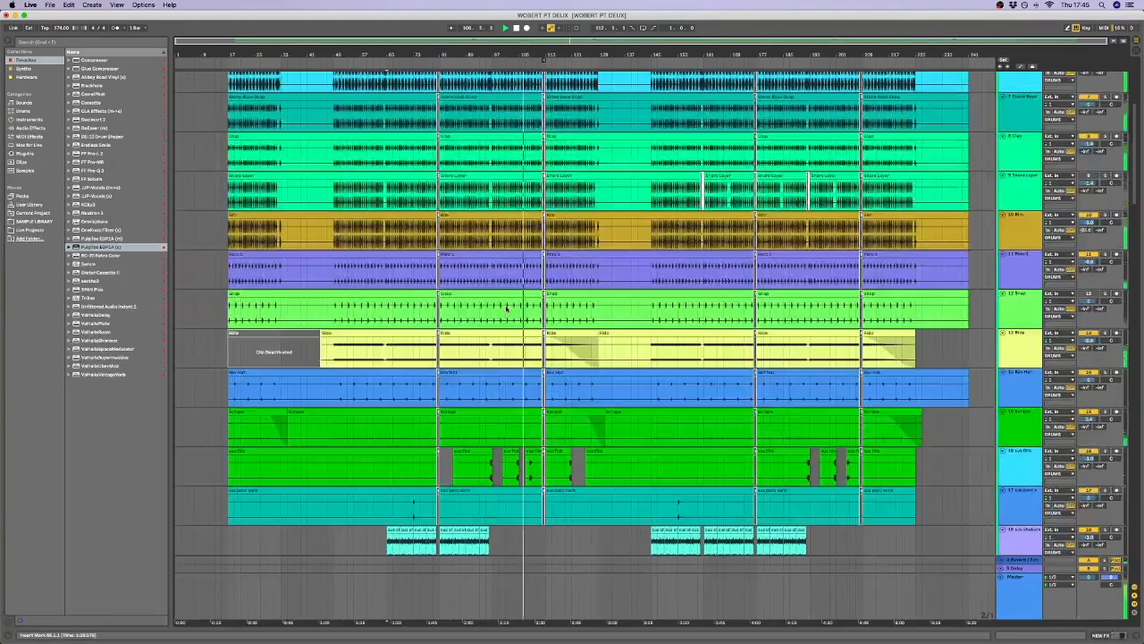
scroll(505, 308, "up", 8)
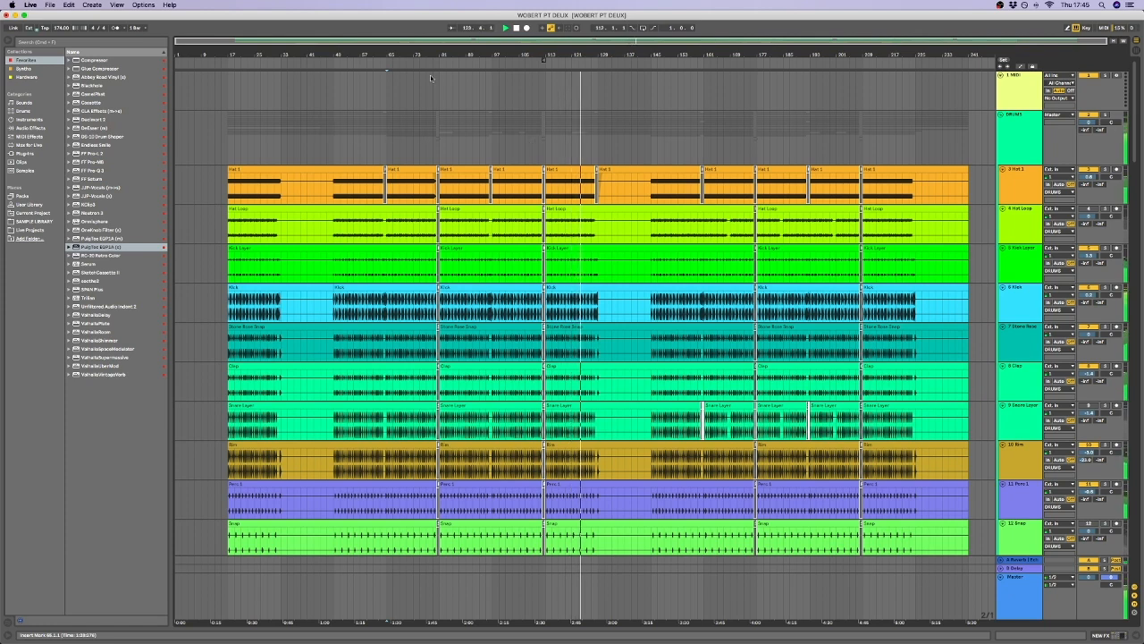
scroll(471, 126, "down", 2)
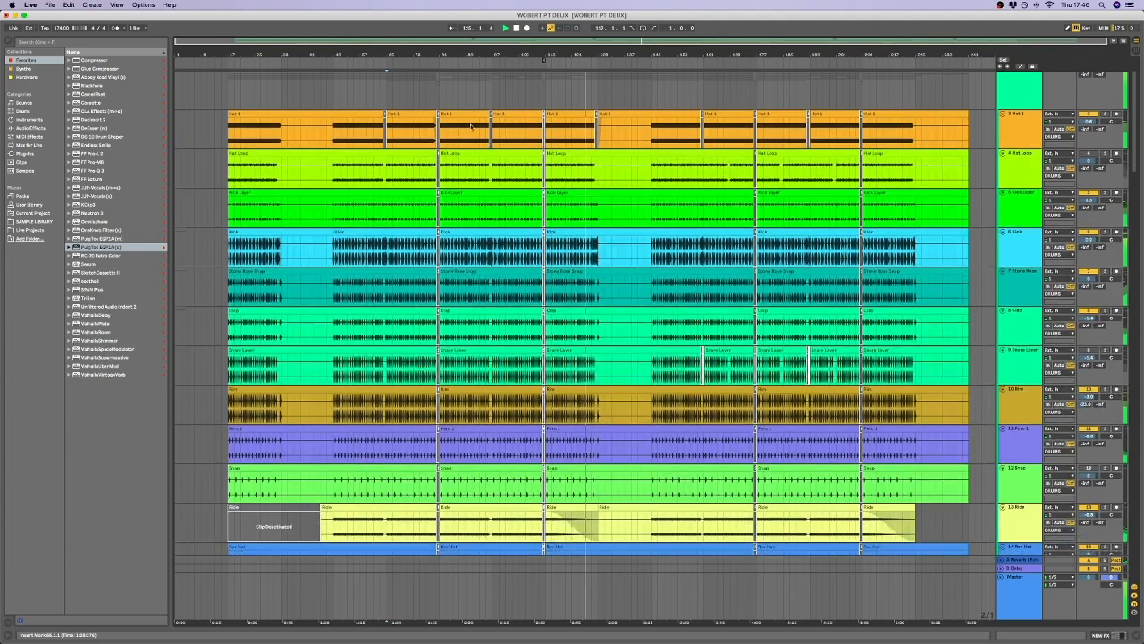
scroll(471, 126, "up", 2)
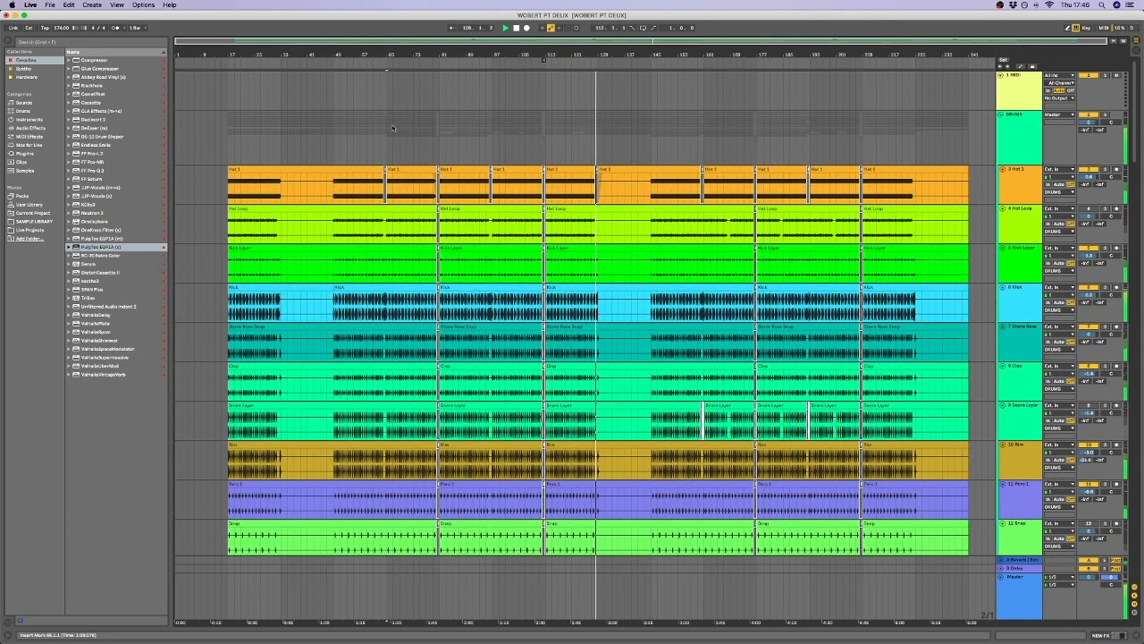
scroll(331, 145, "down", 4)
scroll(333, 143, "up", 3)
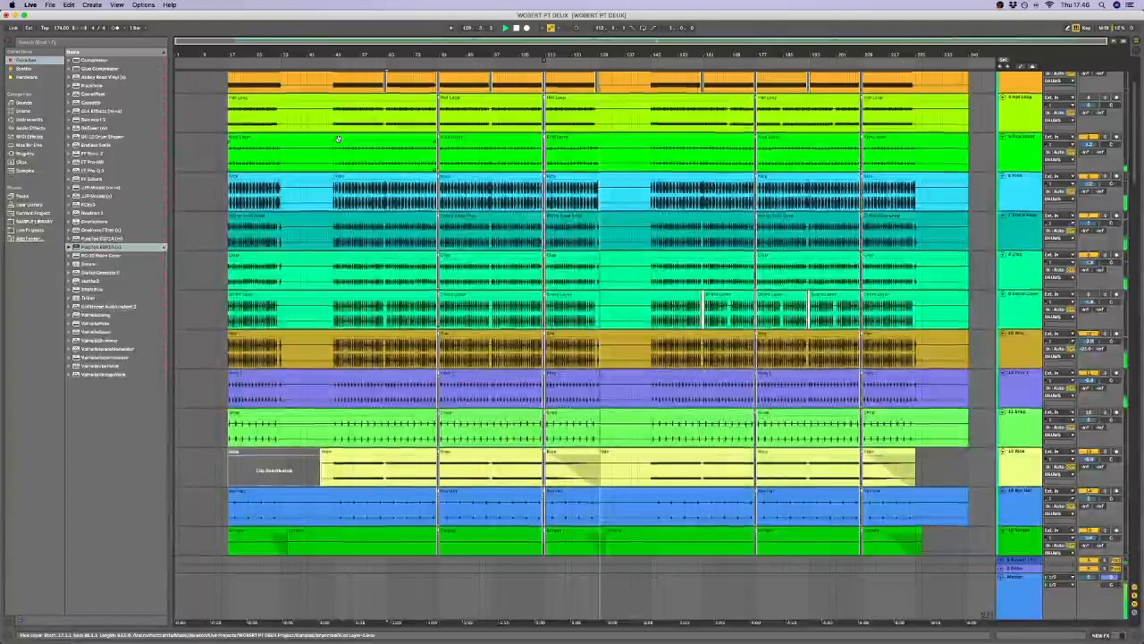
Loop the DRUMS group section from bar 49 to bar 65 and play it.
left_click_drag(336, 141, 387, 133)
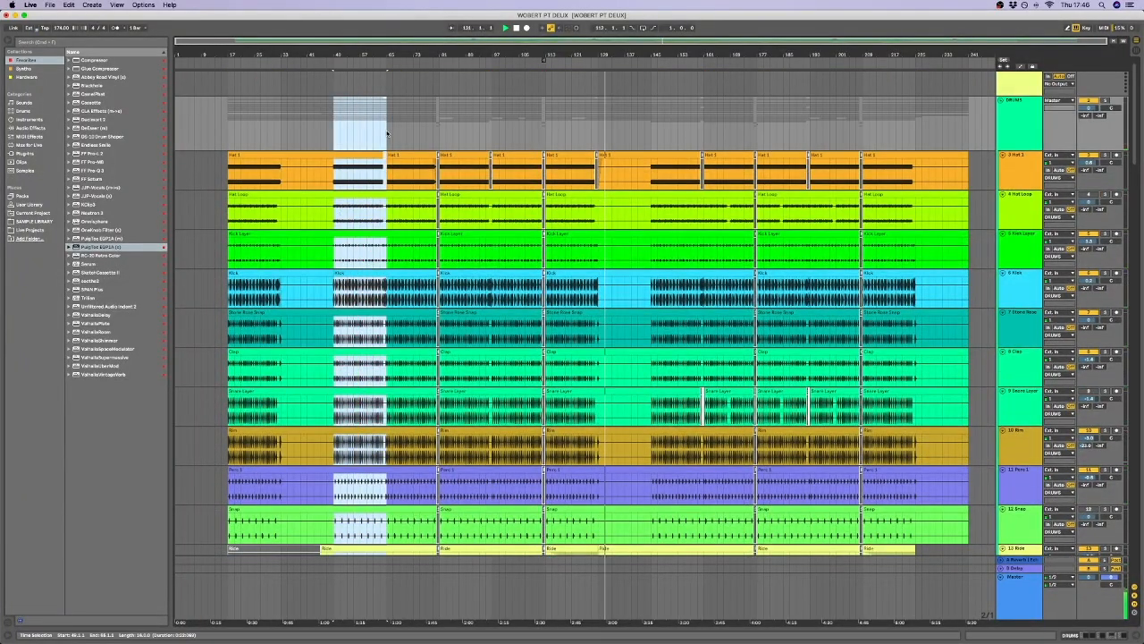
key("super+l")
key("space")
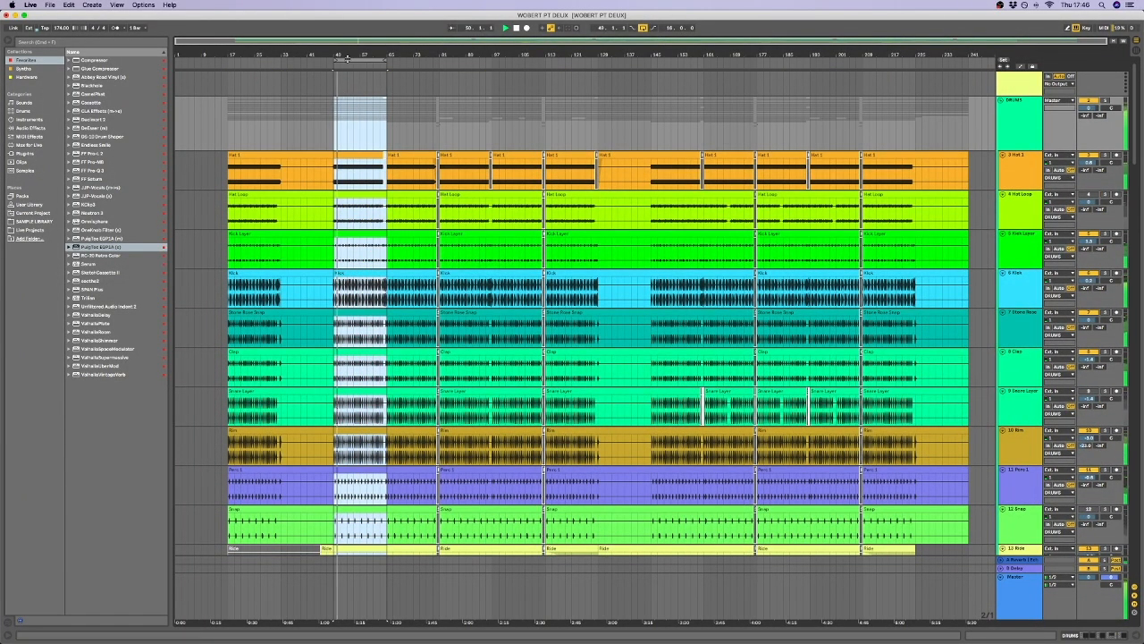
left_click_drag(347, 55, 347, 71)
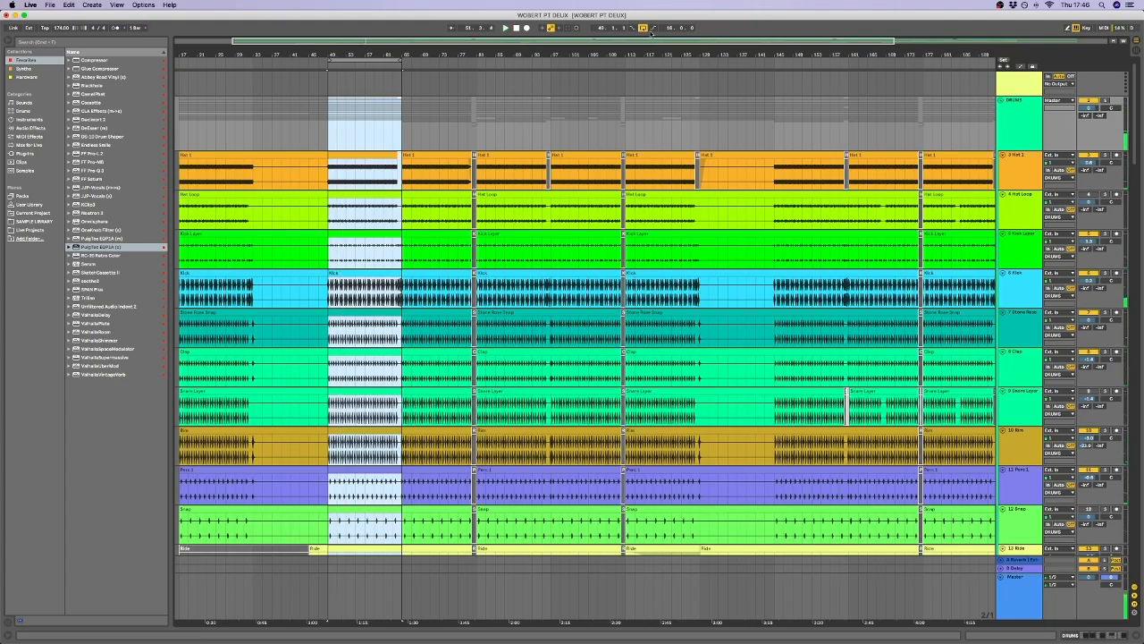
Place the insert marker at bar 73 on the Perc 1 track.
scroll(439, 211, "down", 5)
left_click(439, 211)
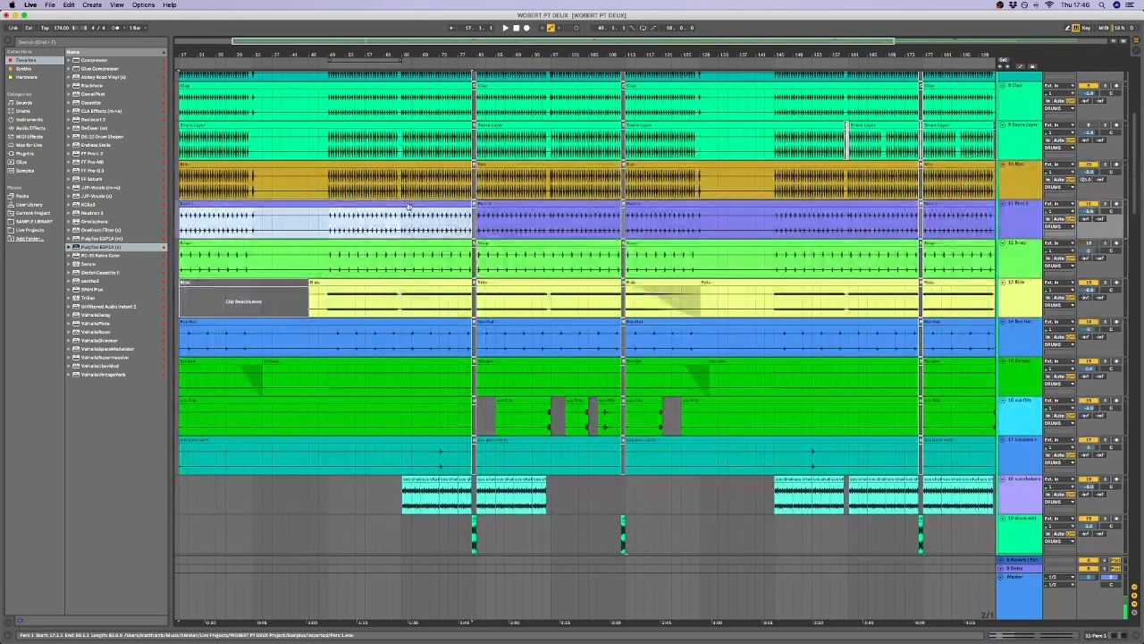
left_click(450, 223)
scroll(451, 224, "up", 6)
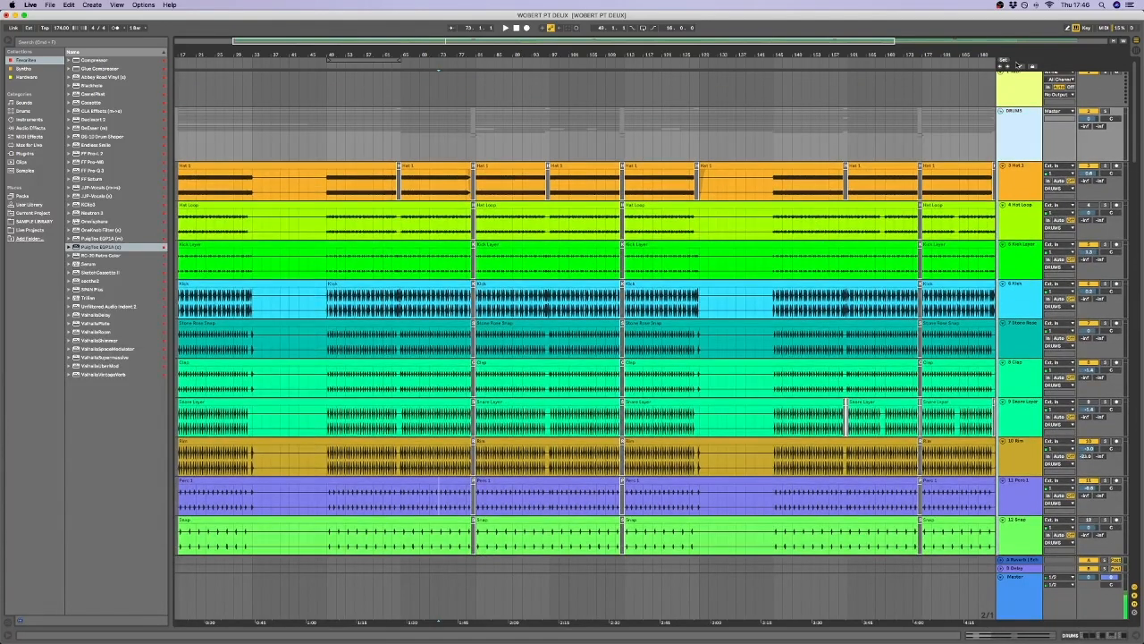
Show the automation lanes and display the Endless Smile Intensity automation on the DRUMS group.
left_click(1019, 65)
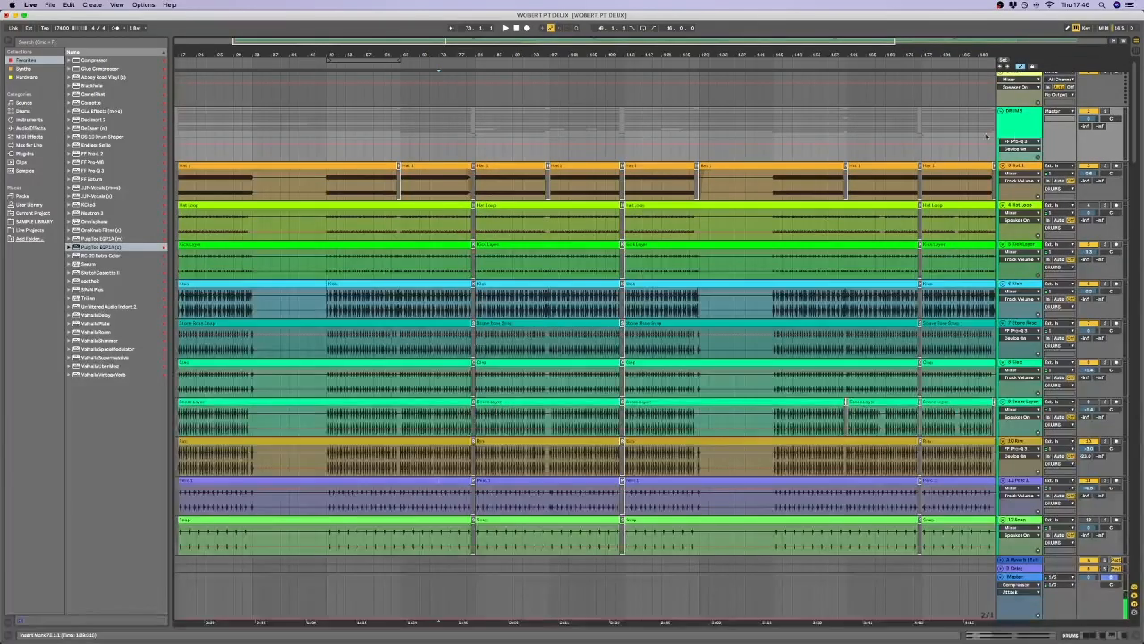
left_click(1030, 141)
left_click(1007, 145)
left_click(1025, 148)
left_click(1019, 158)
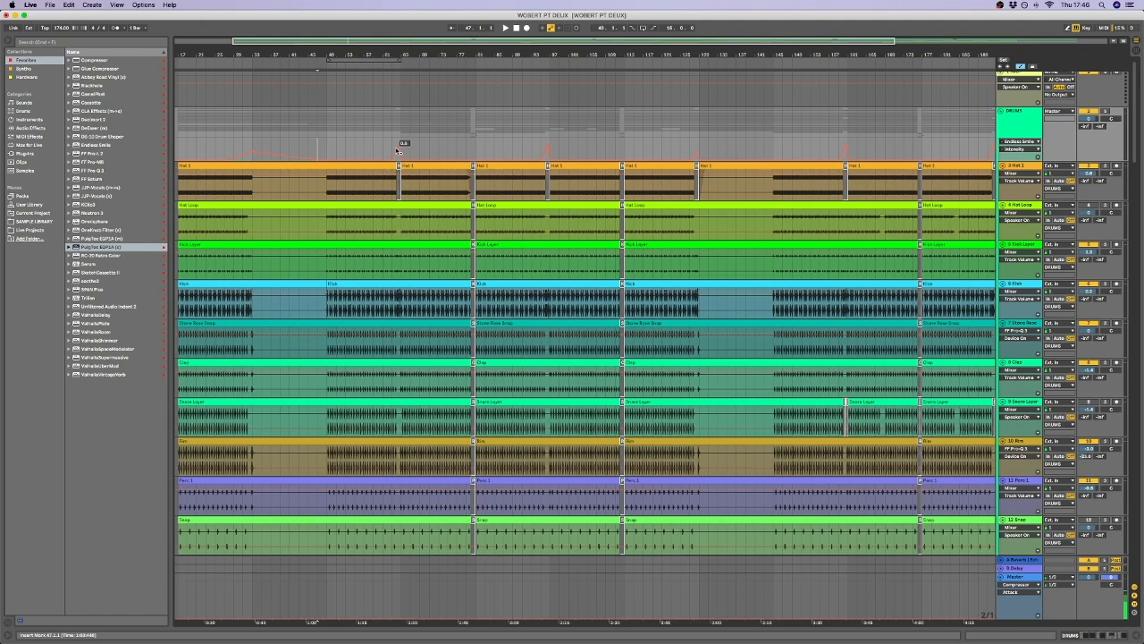
Fold the DRUMS group and unfold it again.
mouse_move(399, 50)
left_mouse_down()
mouse_move(400, 80)
mouse_move(400, 49)
left_mouse_up()
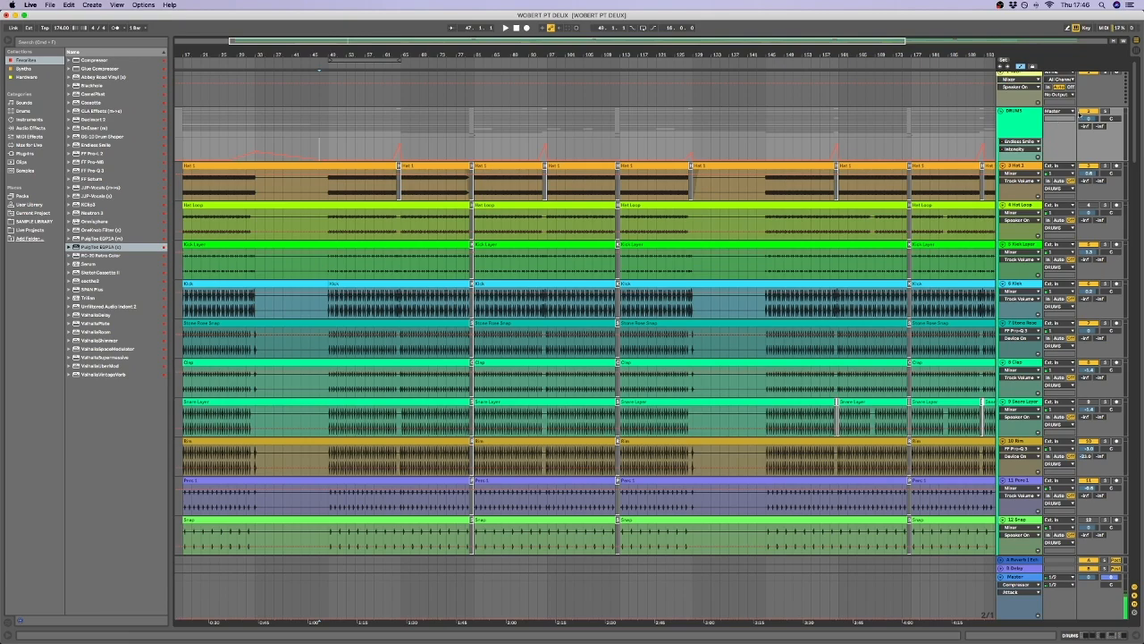
left_click(1001, 113)
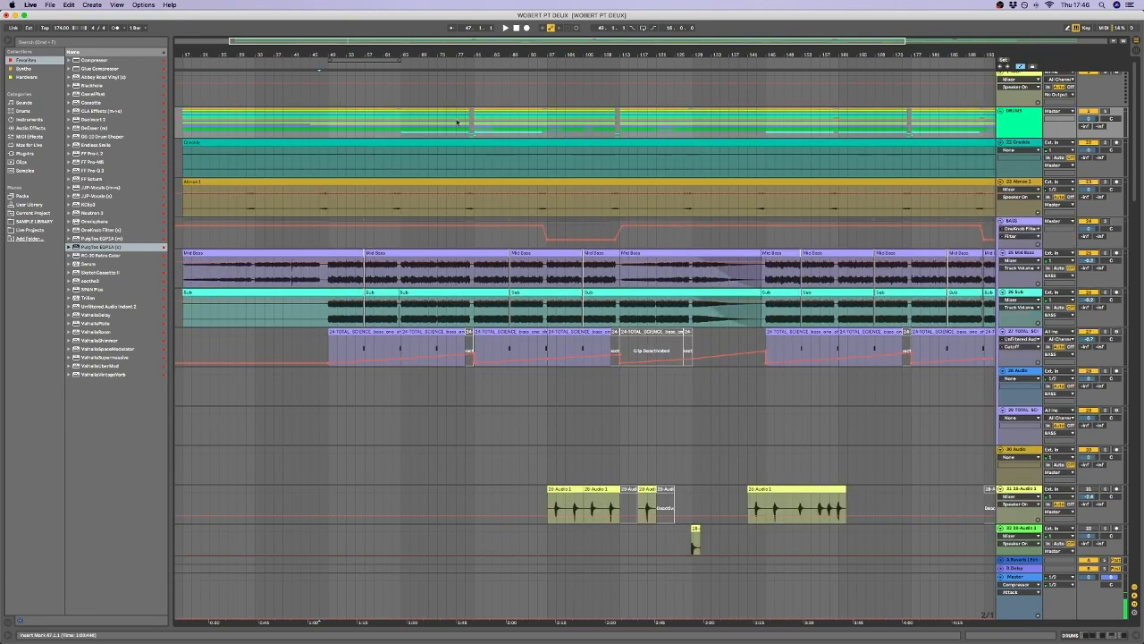
left_click(1001, 113)
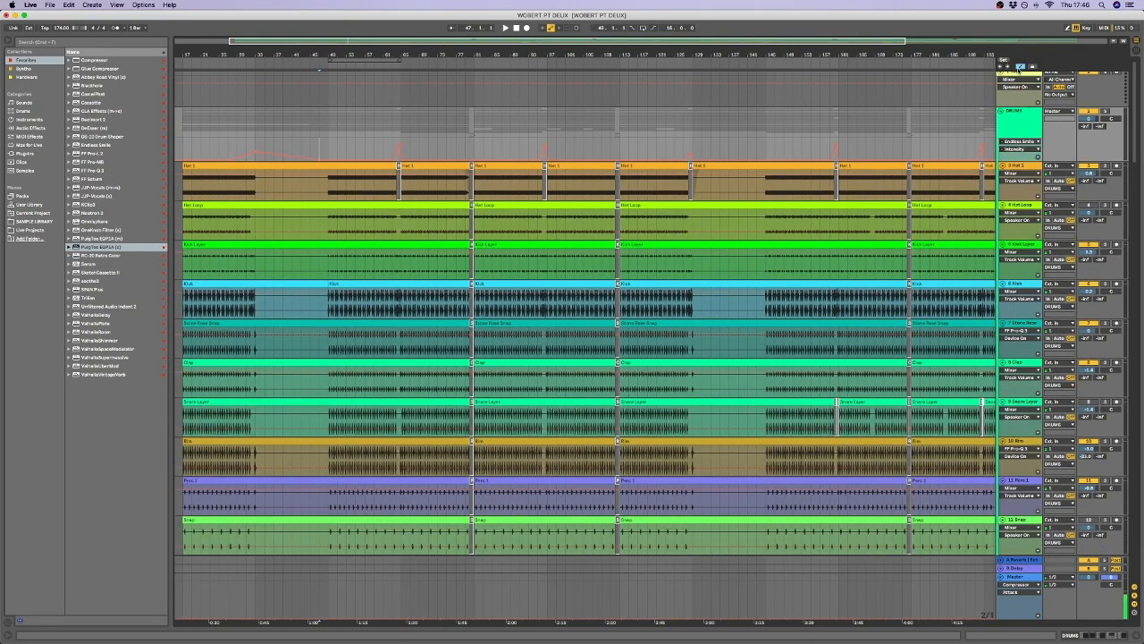
Play the arrangement from bar 65 on the sus shakers track and mark the empty stretch after its second clip.
scroll(355, 275, "down", 10)
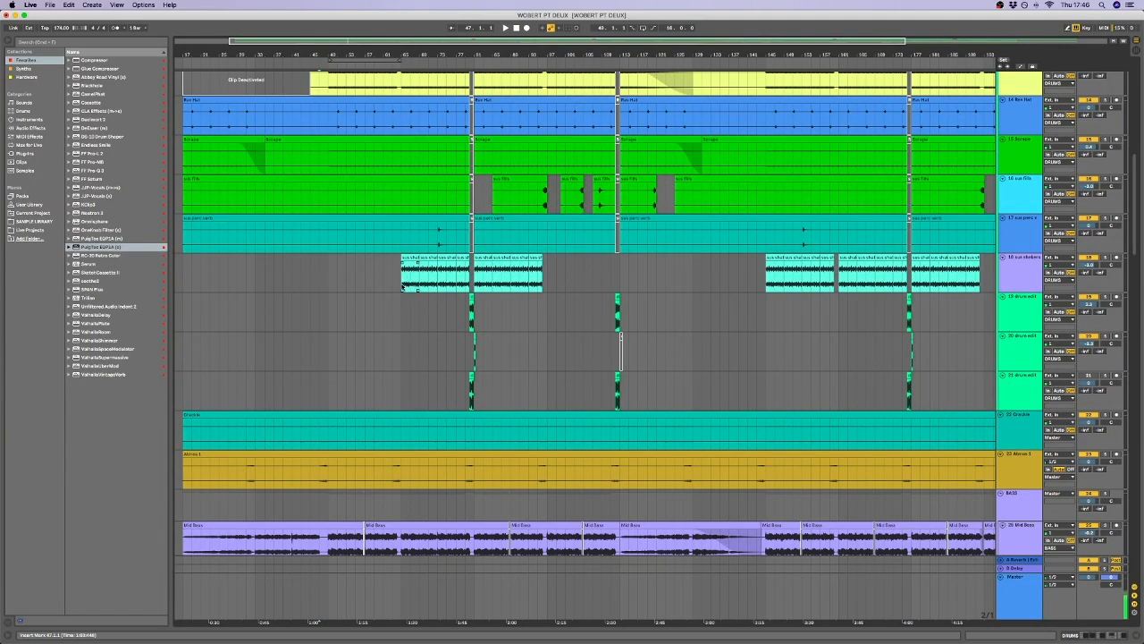
left_click(428, 311)
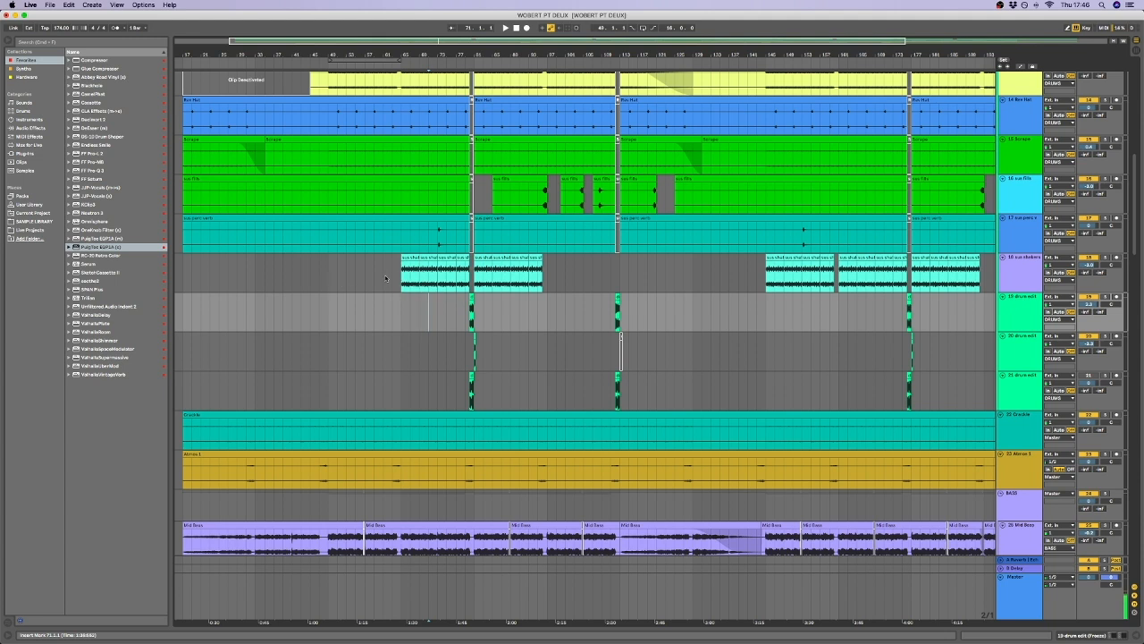
left_click(403, 282)
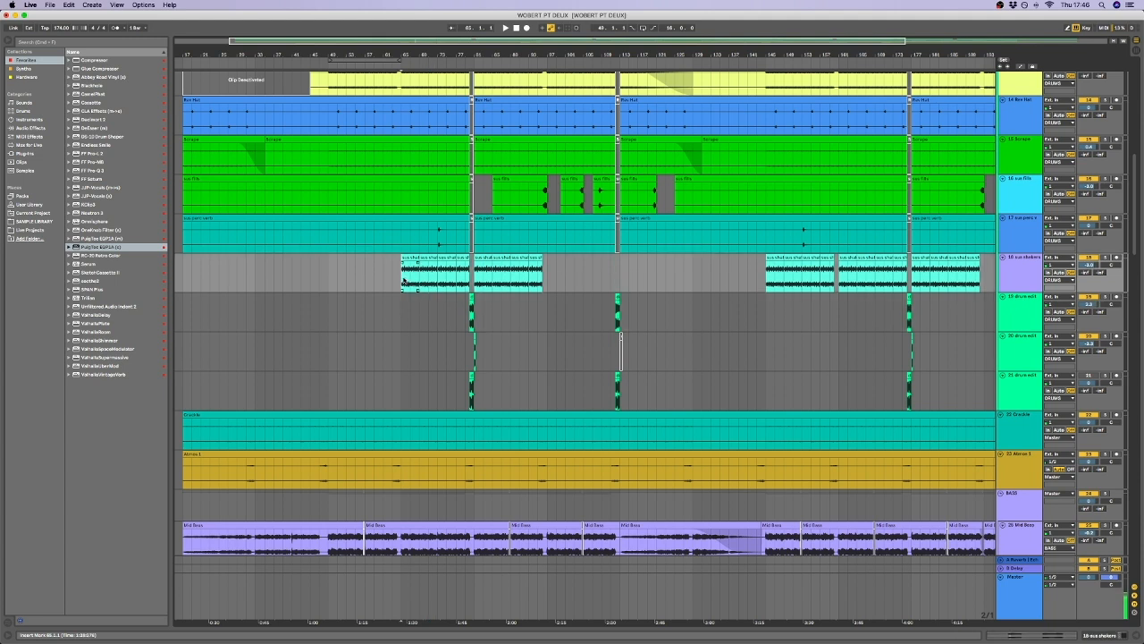
key("space")
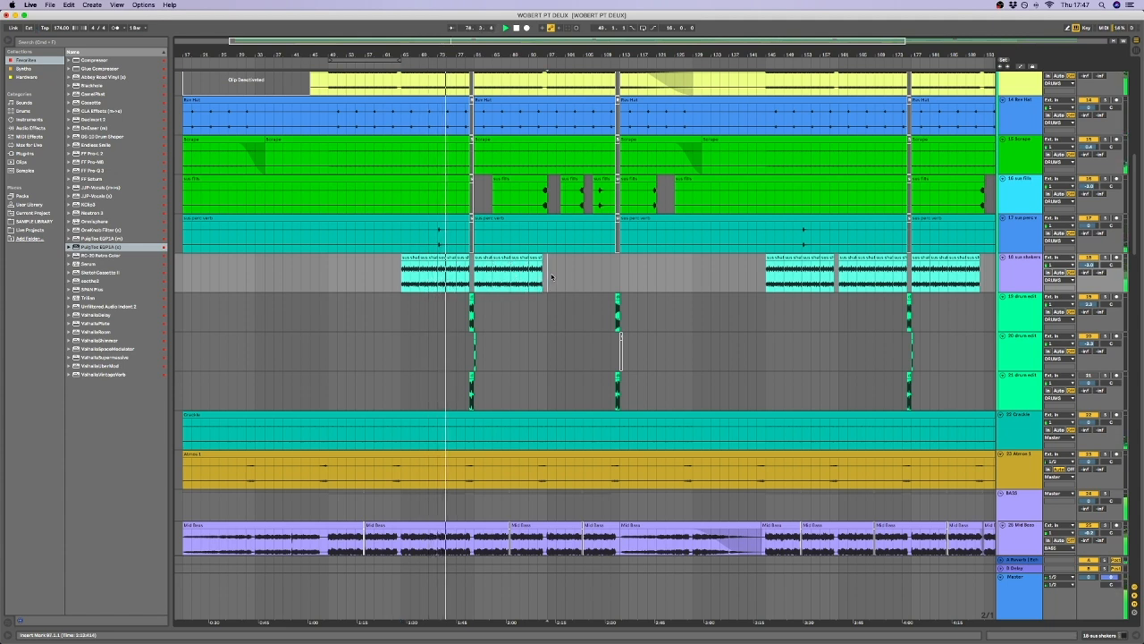
left_click_drag(556, 270, 604, 273)
Jump playback to bar 113 on the BASS group, where the drop's bass section ends, and stop it.
scroll(624, 274, "down", 10)
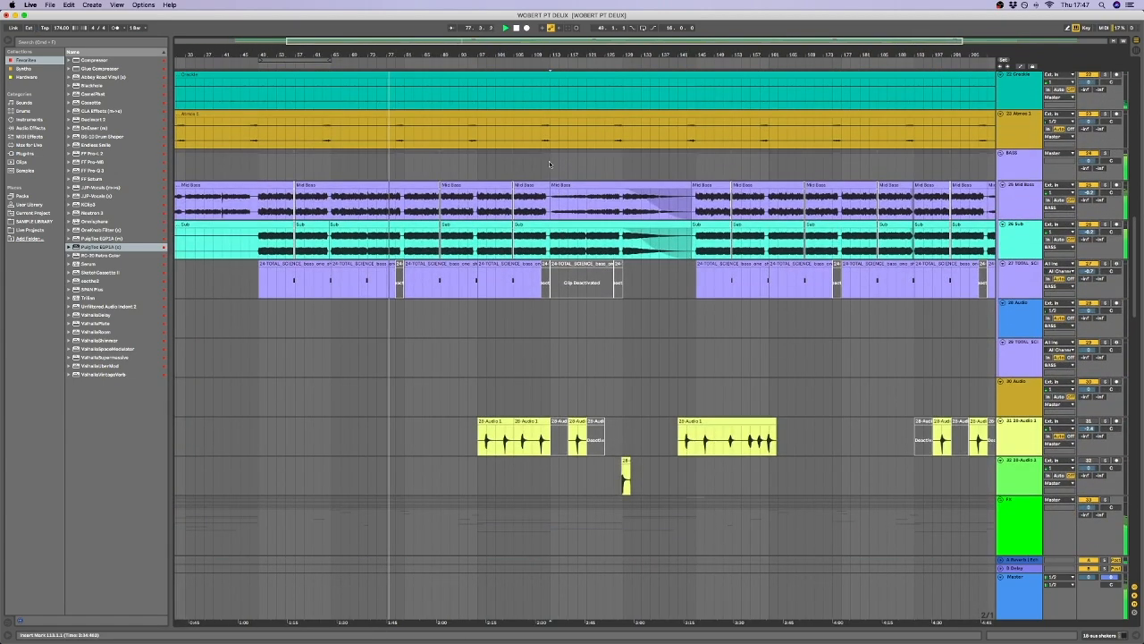
left_click(550, 162)
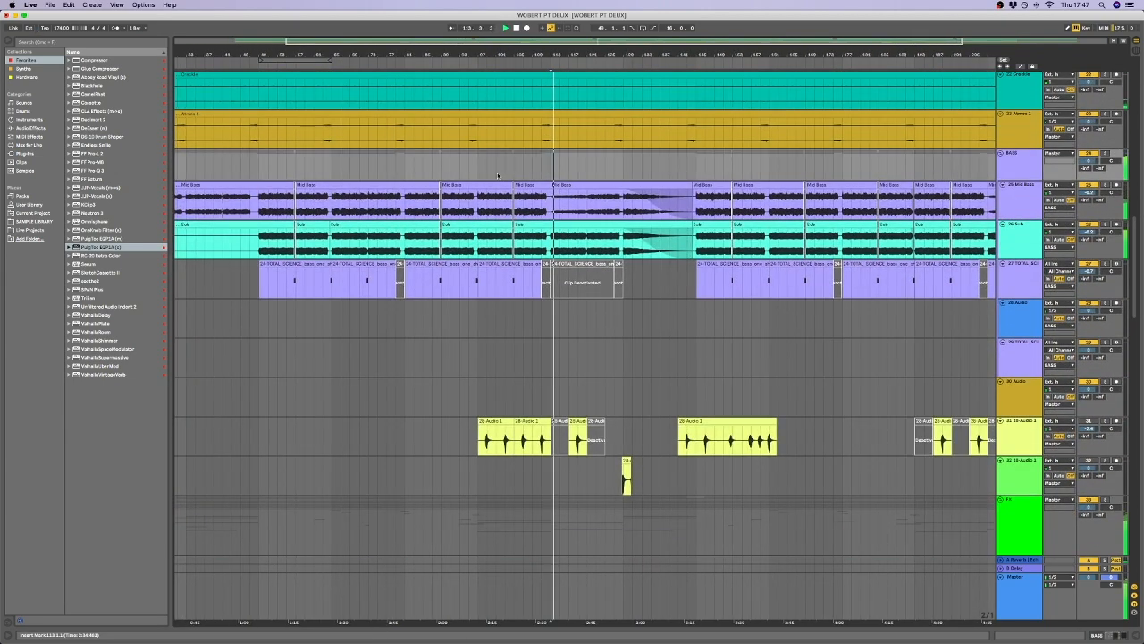
scroll(476, 170, "left", 1)
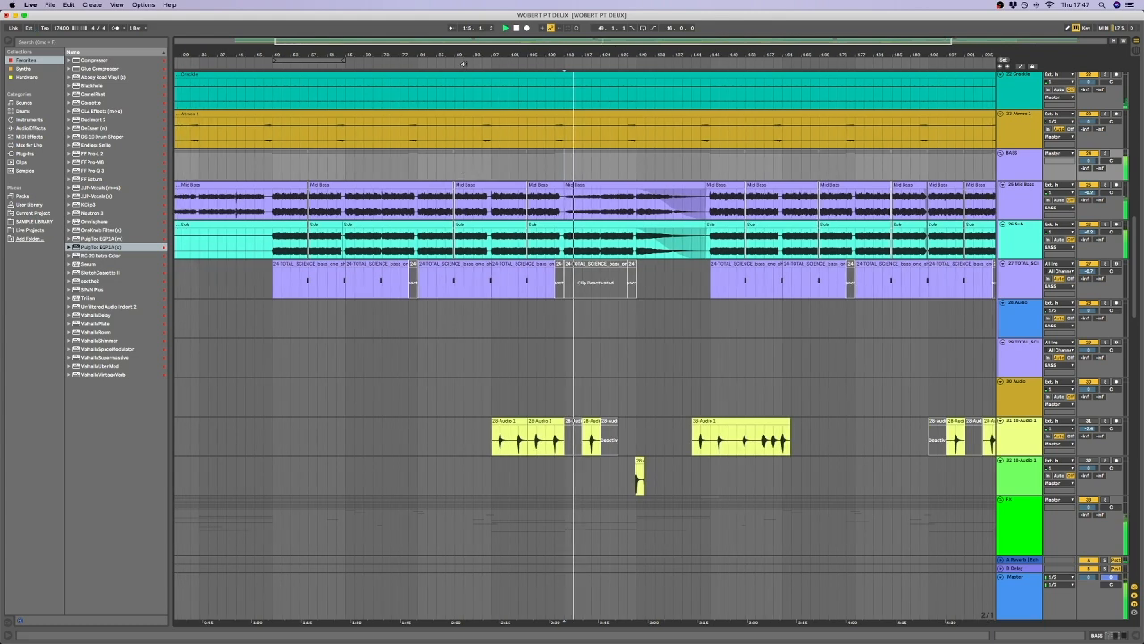
scroll(473, 172, "down", 3)
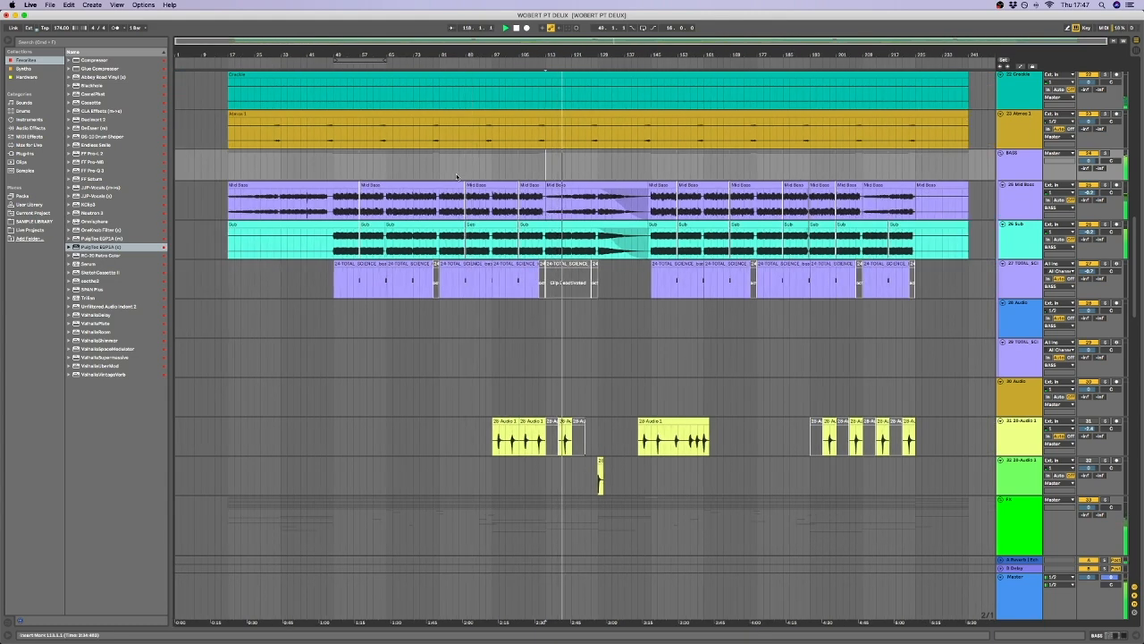
key("space")
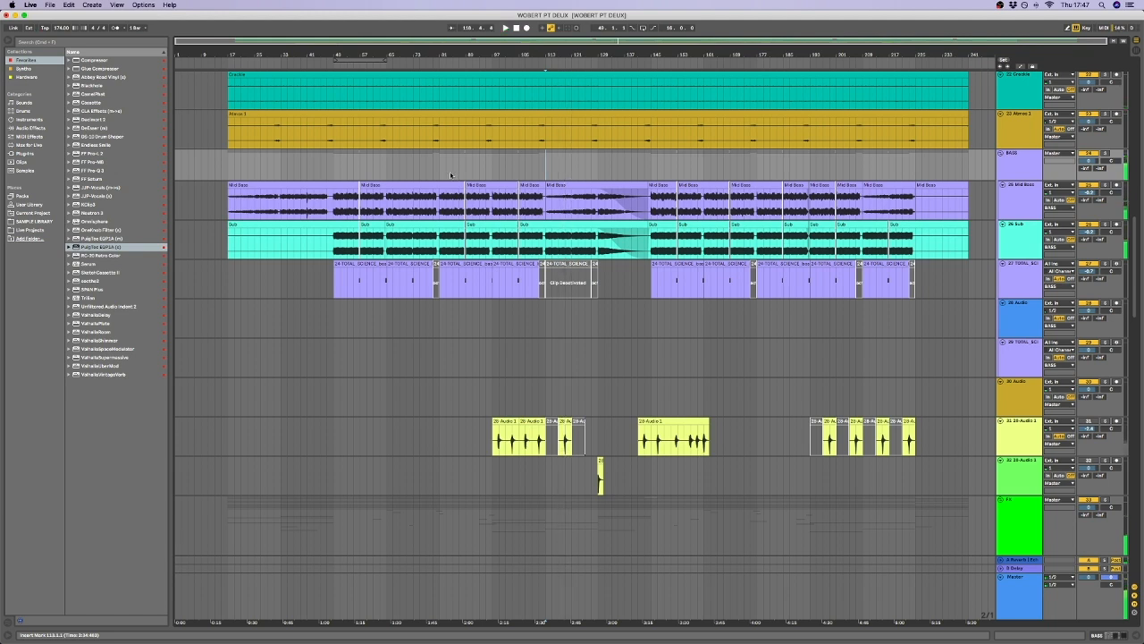
Select the BASS group's sections in turn: about bars 49 to 65, followed by bars 67 to 81.
left_click_drag(334, 172, 384, 174)
left_click(385, 174)
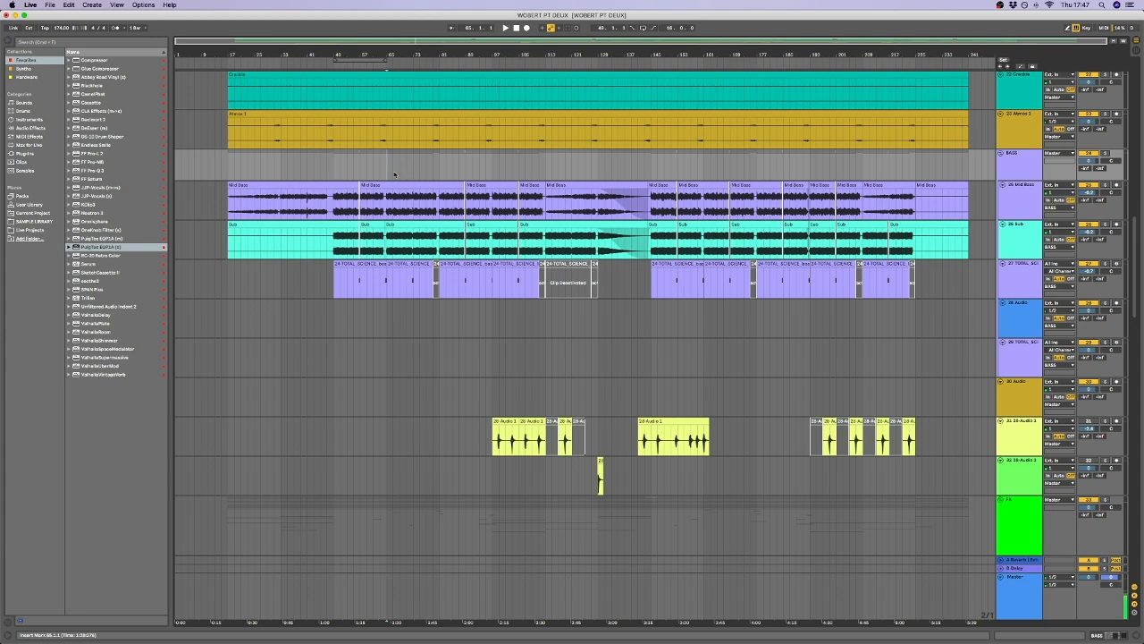
left_click_drag(390, 172, 439, 175)
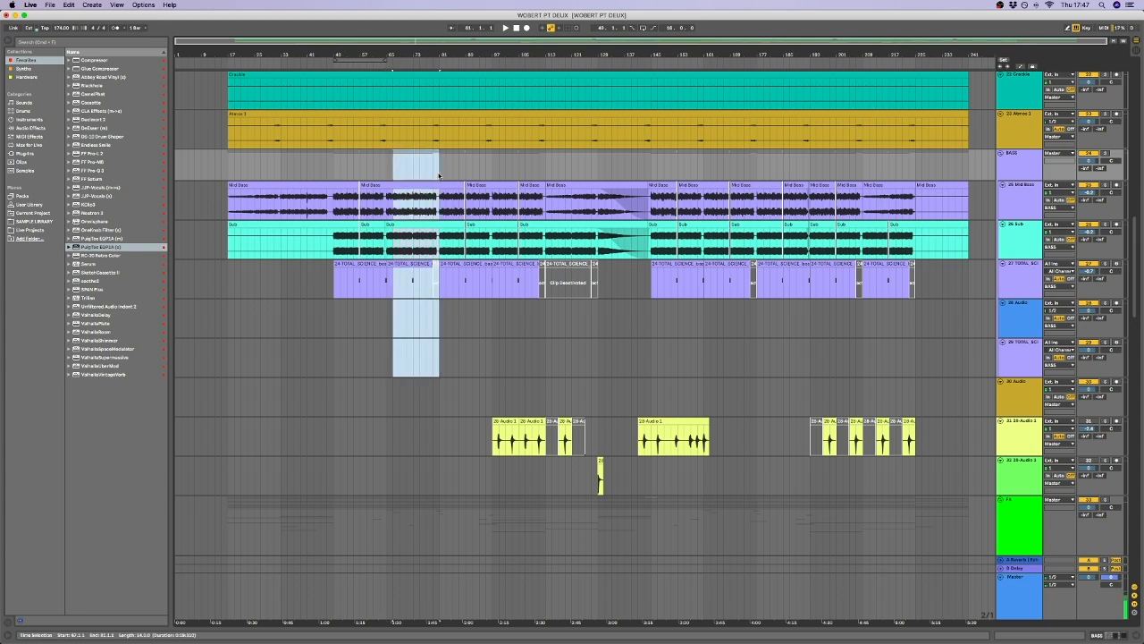
left_click(433, 174)
Select bars 49 to 115 across the BASS group's tracks, followed by the group's middle section, and set the insert marker at bar 99.
left_click_drag(334, 172, 548, 297)
left_click(387, 173)
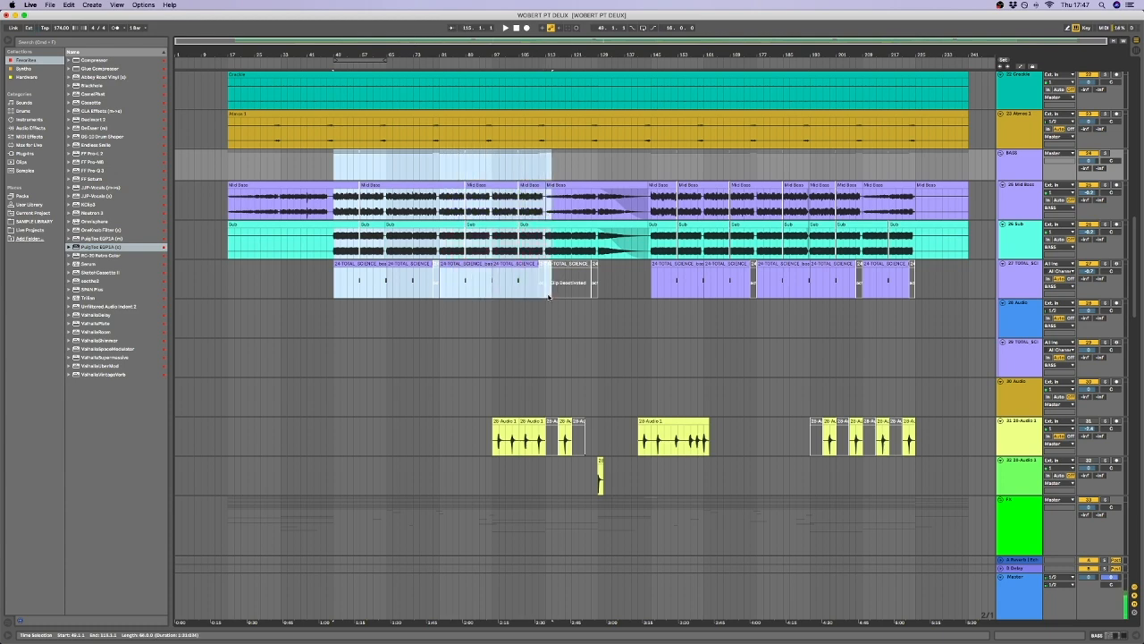
left_click_drag(387, 169, 493, 174)
left_click(498, 173)
Look over the FX tracks below the bass, and select about bars 81 to 97 on the BASS group.
scroll(444, 262, "down", 3)
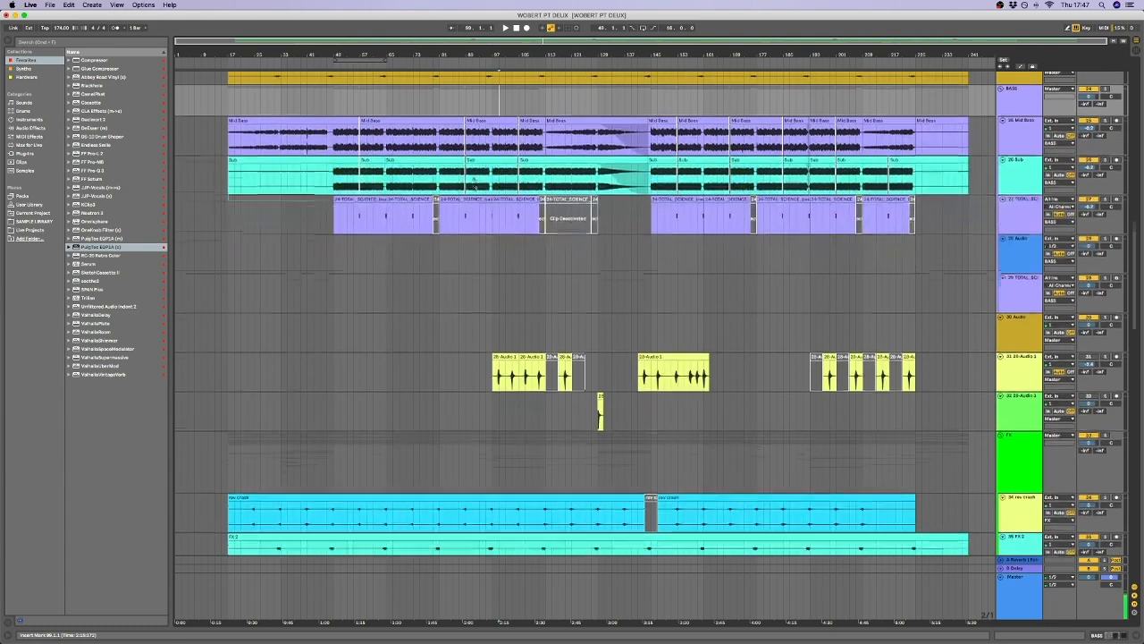
scroll(452, 252, "down", 4)
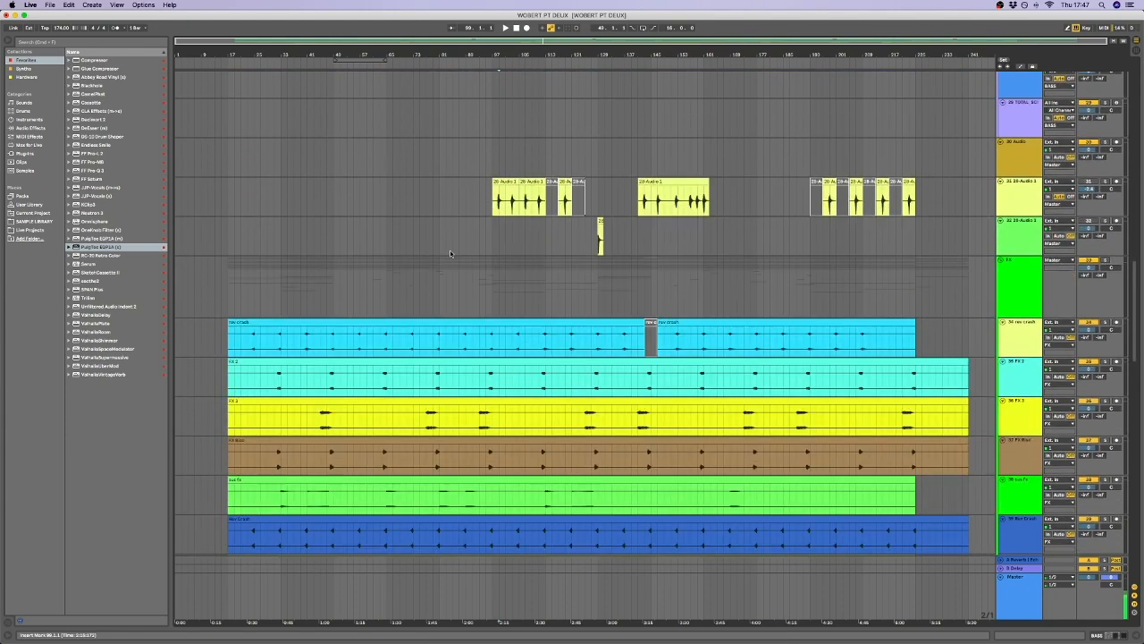
scroll(454, 256, "up", 6)
scroll(463, 257, "up", 1)
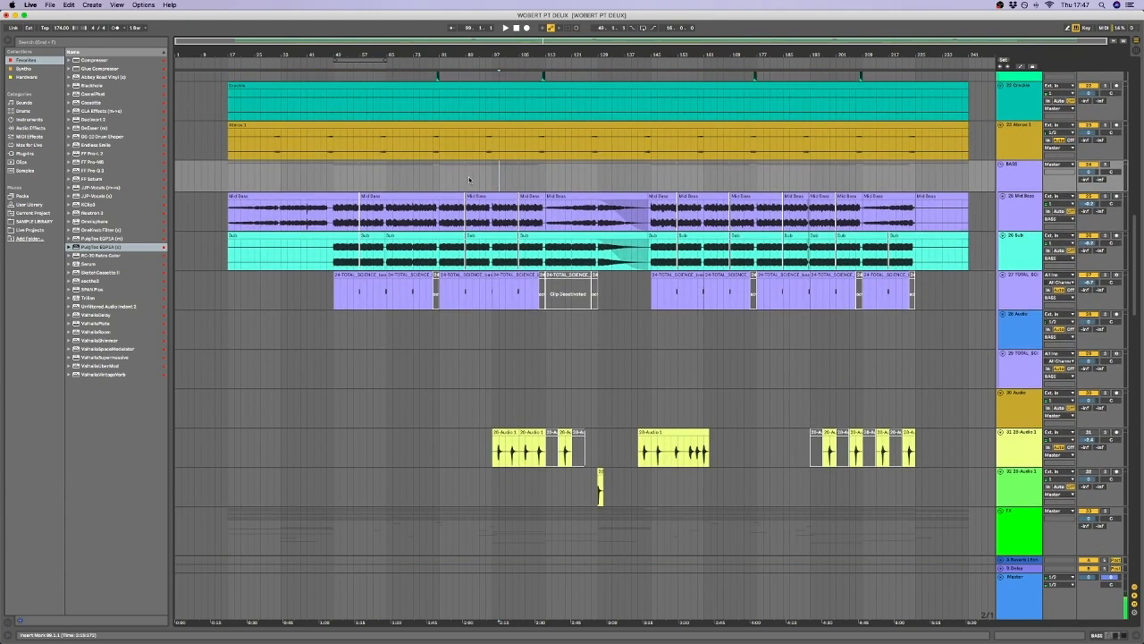
left_click_drag(438, 177, 494, 177)
left_click(493, 178)
Point out the short effects in the NEW FX group, from bar 65 to about bar 81, across its first four SFX tracks.
scroll(394, 253, "down", 10)
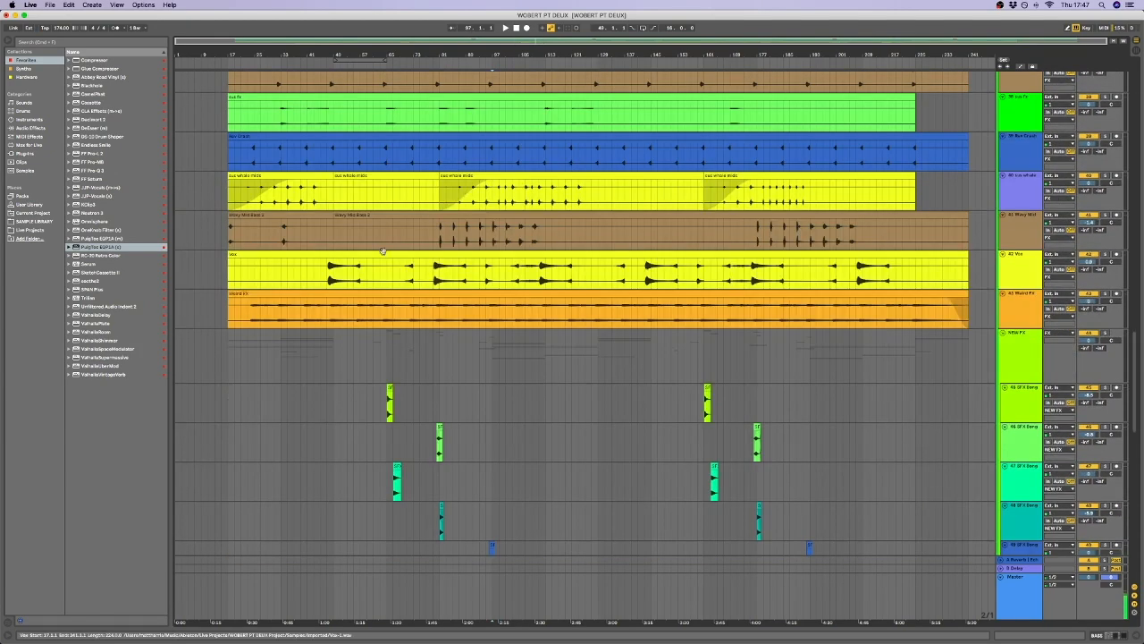
scroll(389, 255, "down", 2)
left_click(373, 217)
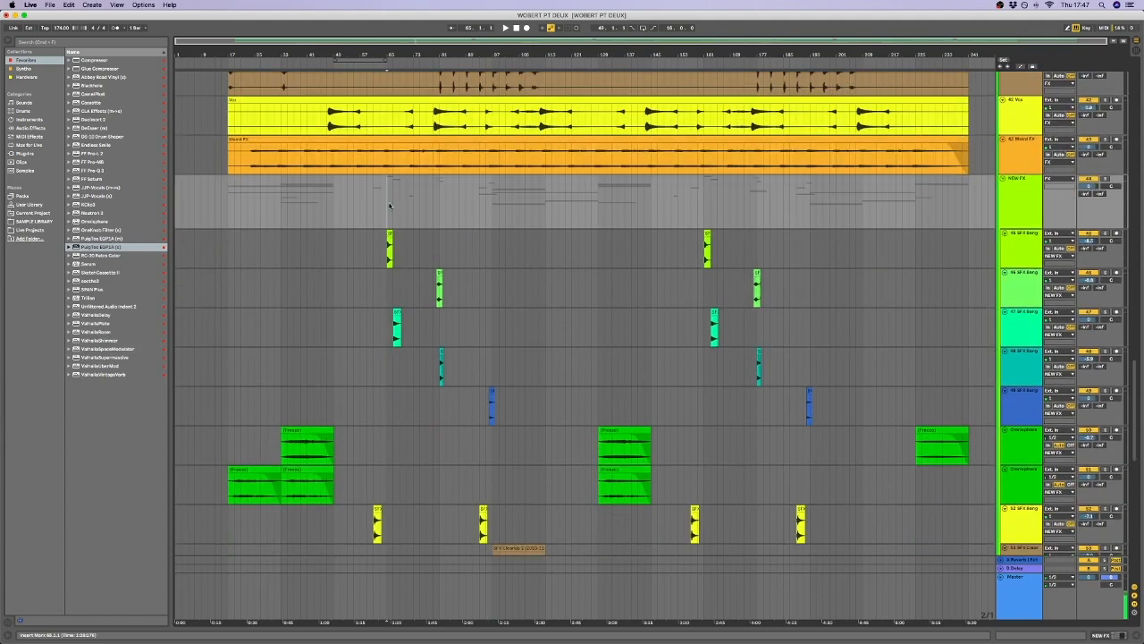
left_click_drag(389, 205, 441, 359)
left_click(440, 365)
left_click(353, 288)
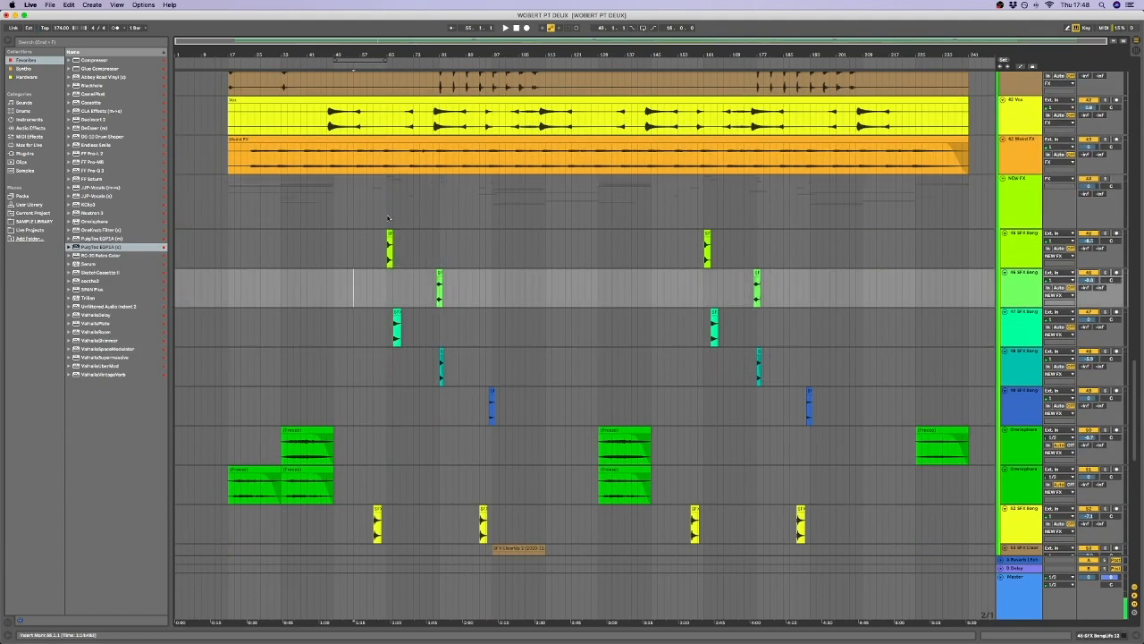
left_click(392, 217)
Play the arrangement from bar 63, just before the first clip on the NEW FX group's first SFX track.
left_click(377, 239)
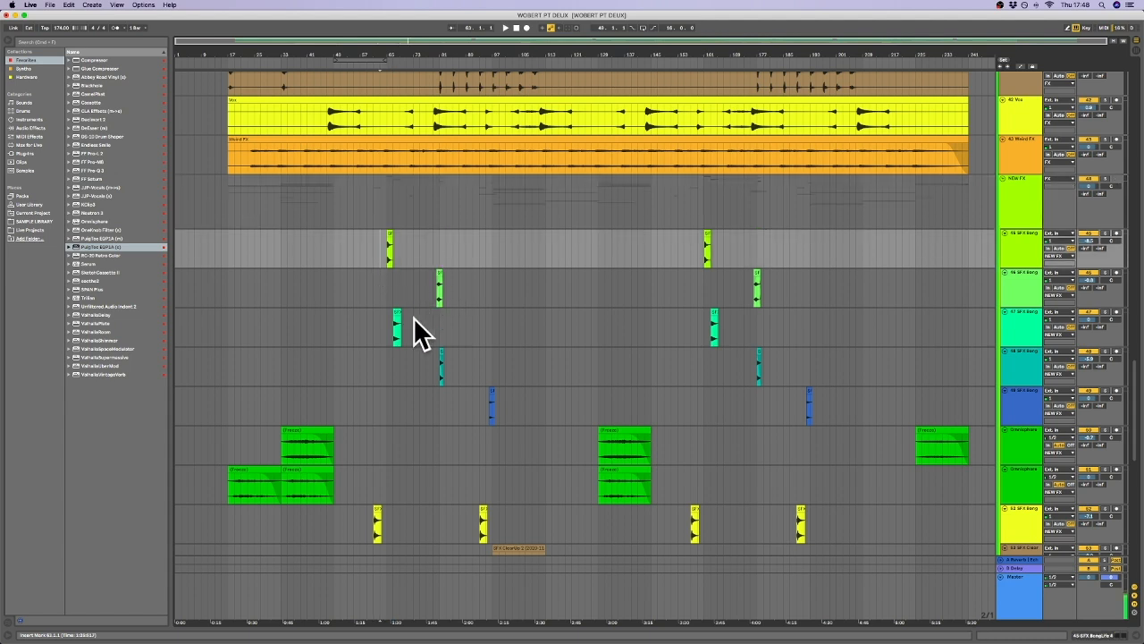
left_click(386, 293)
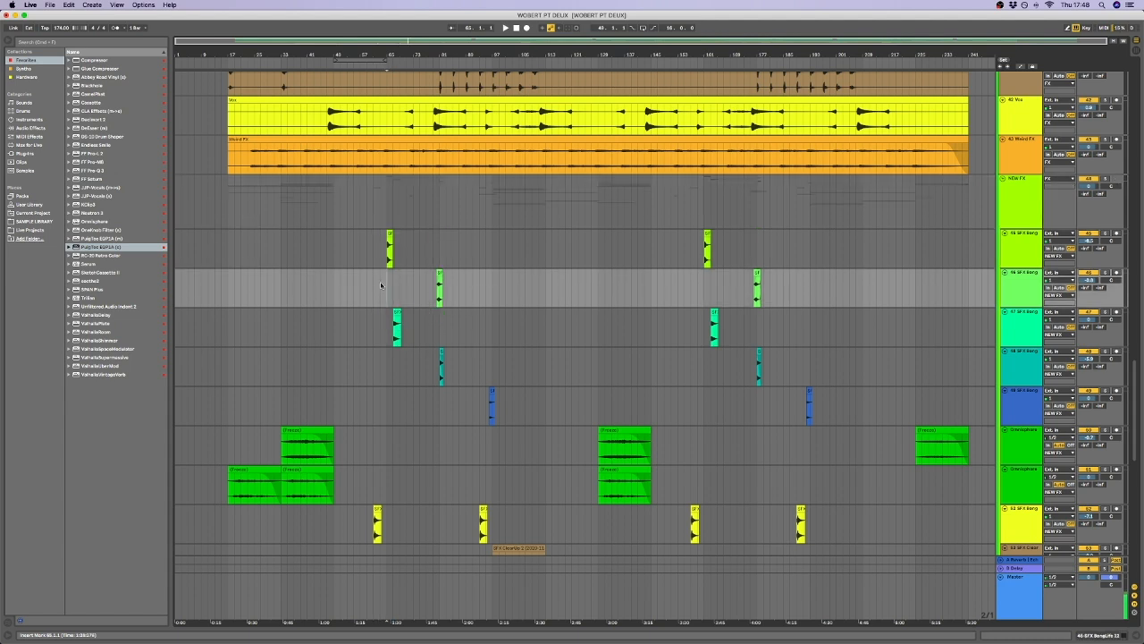
left_click(378, 262)
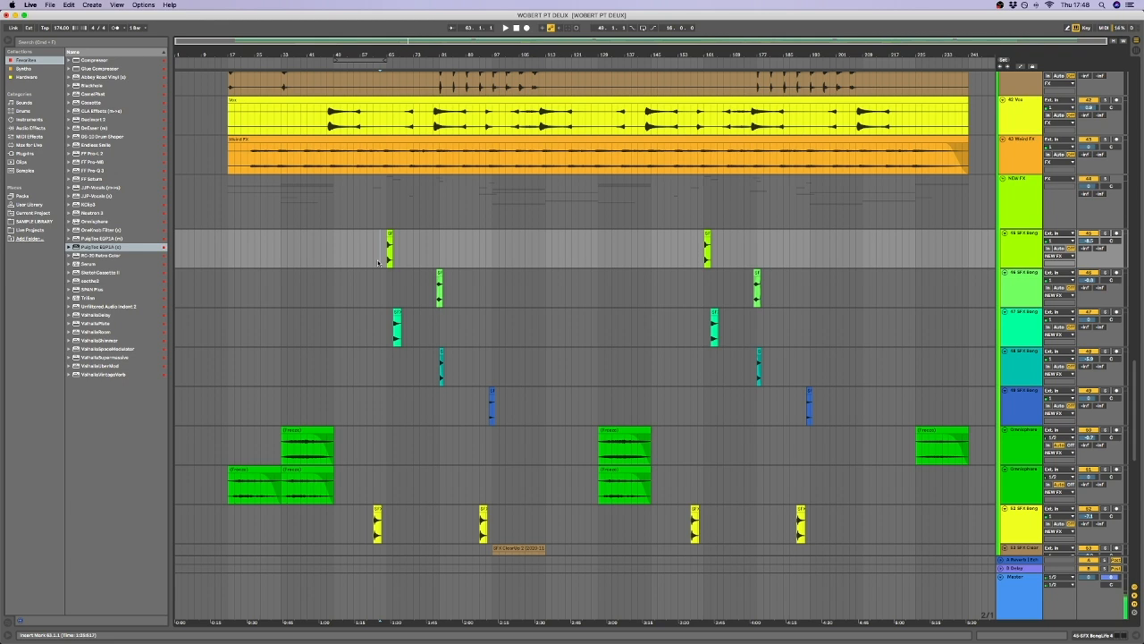
key("space")
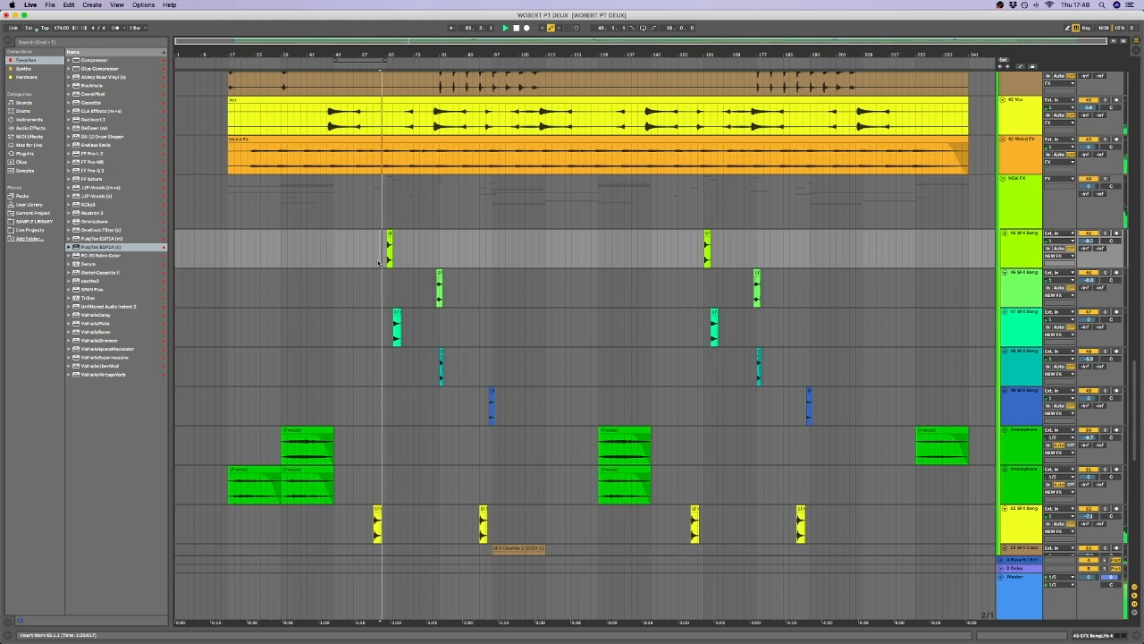
left_click(406, 52)
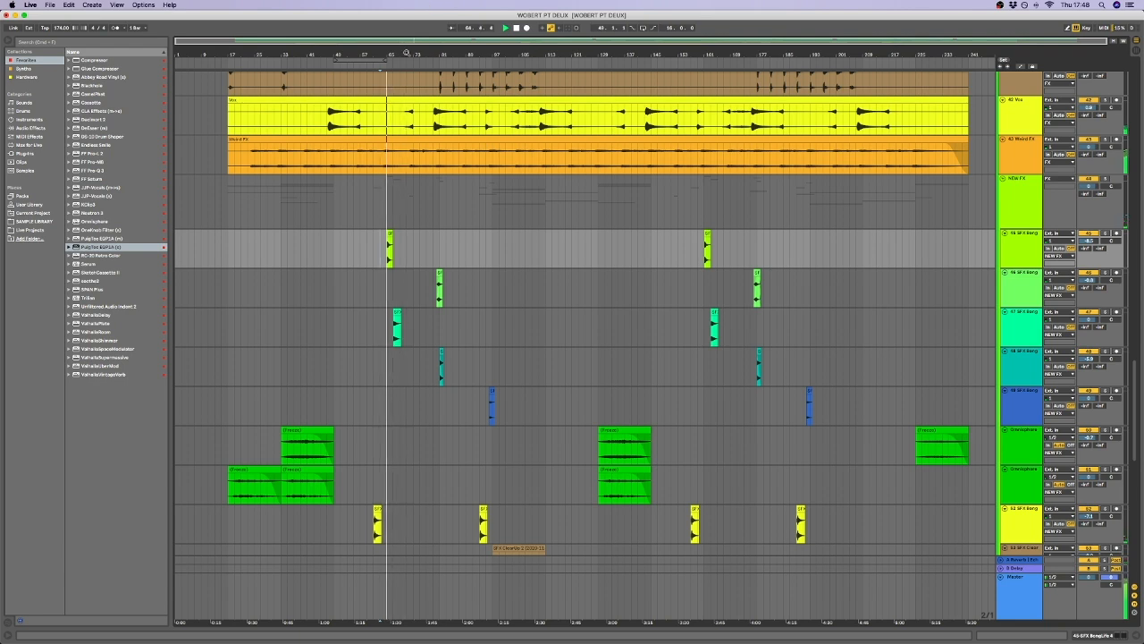
left_click_drag(408, 56, 408, 71)
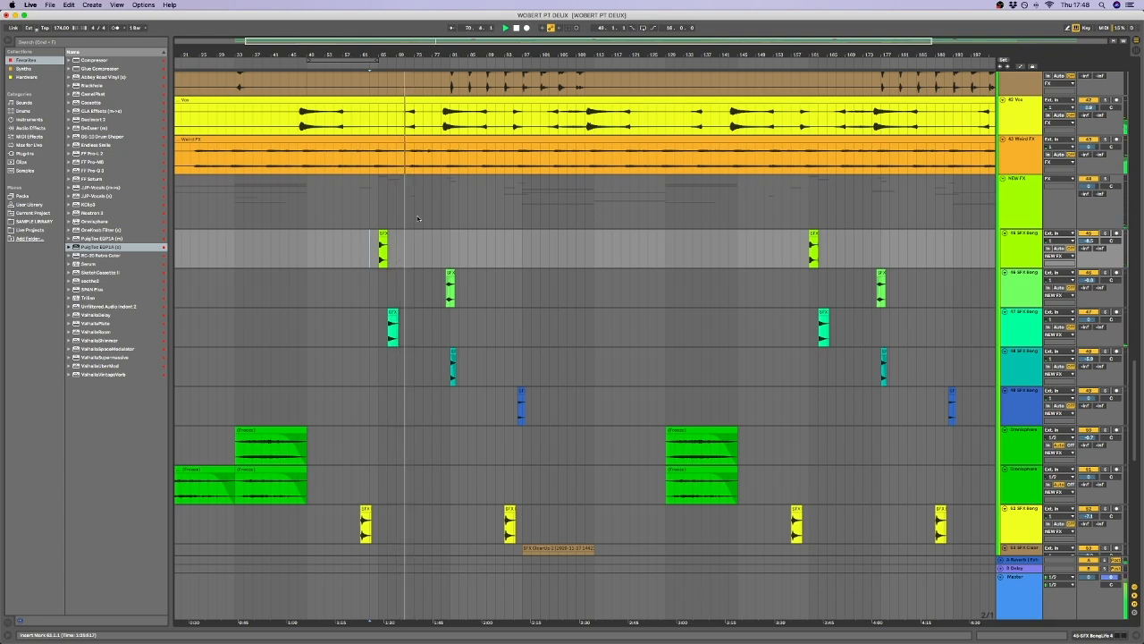
Look through the FX and NEW FX tracks during playback and restart playing from bar 69 on the Vox track.
scroll(417, 219, "up", 5)
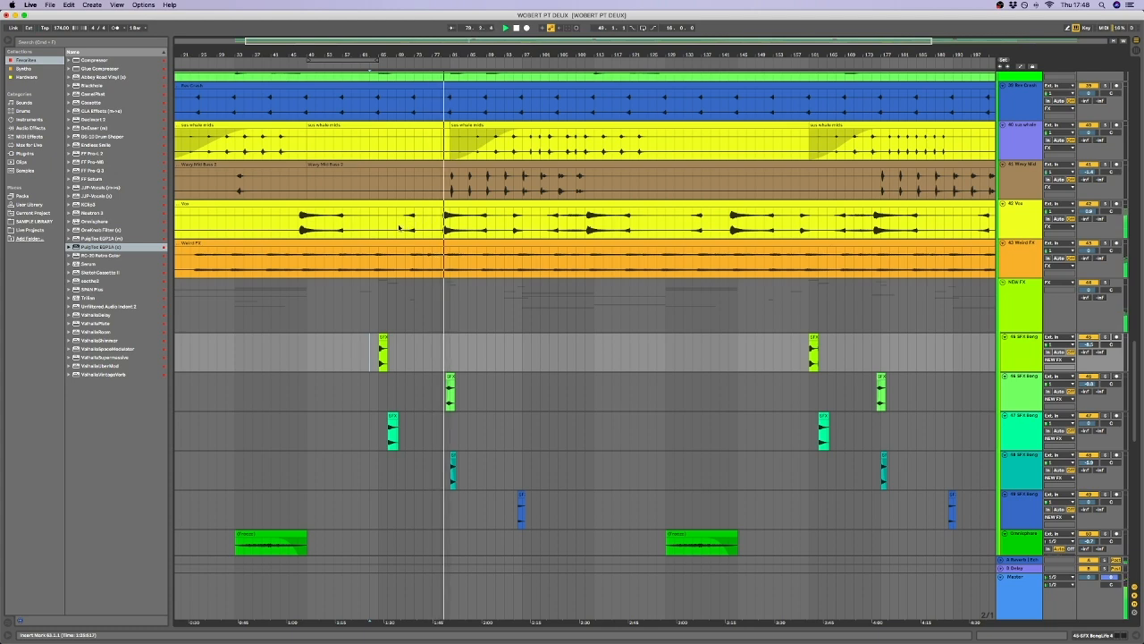
scroll(398, 227, "down", 5)
scroll(398, 228, "down", 8)
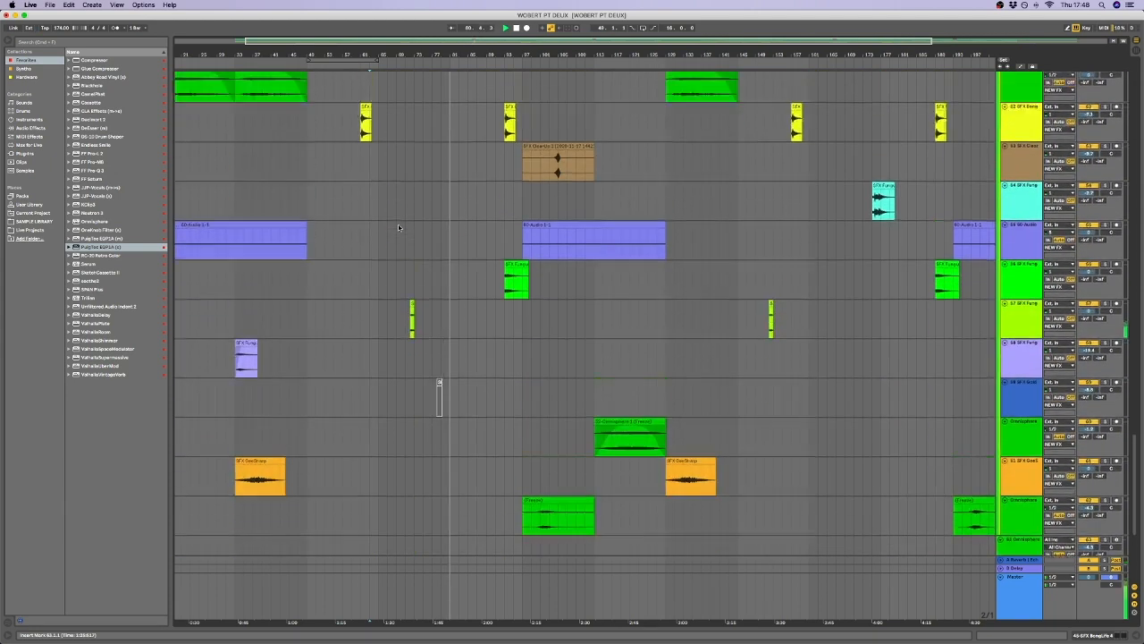
scroll(398, 225, "up", 15)
left_click(396, 339)
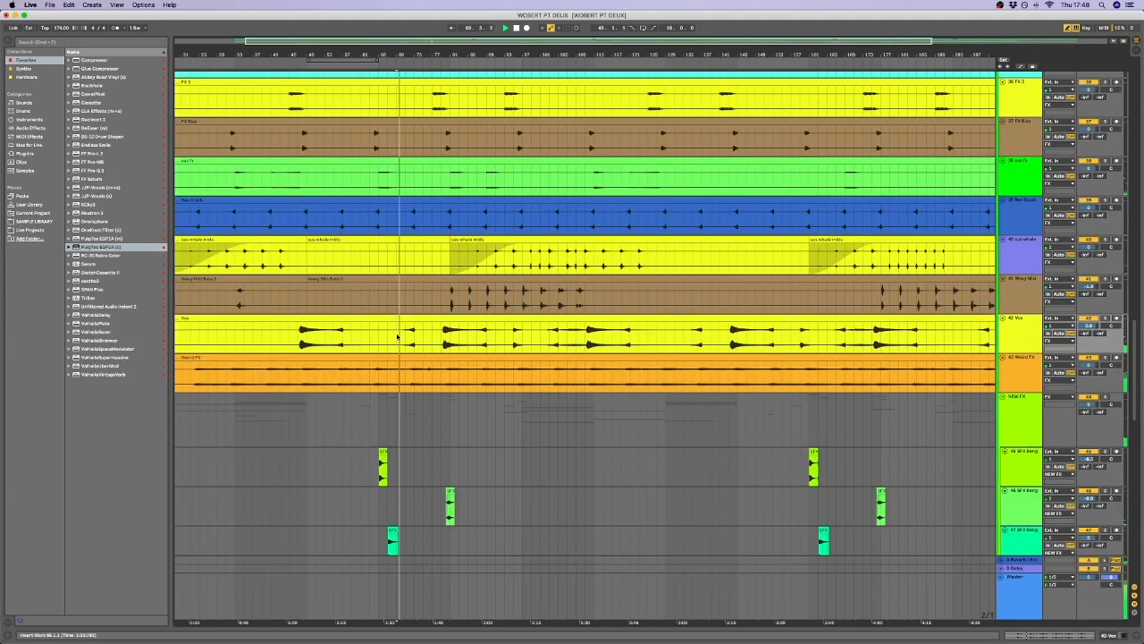
Examine the clip placement in the NEW FX group and the FX tracks above it while the arrangement plays.
scroll(407, 338, "down", 5)
scroll(411, 338, "down", 10)
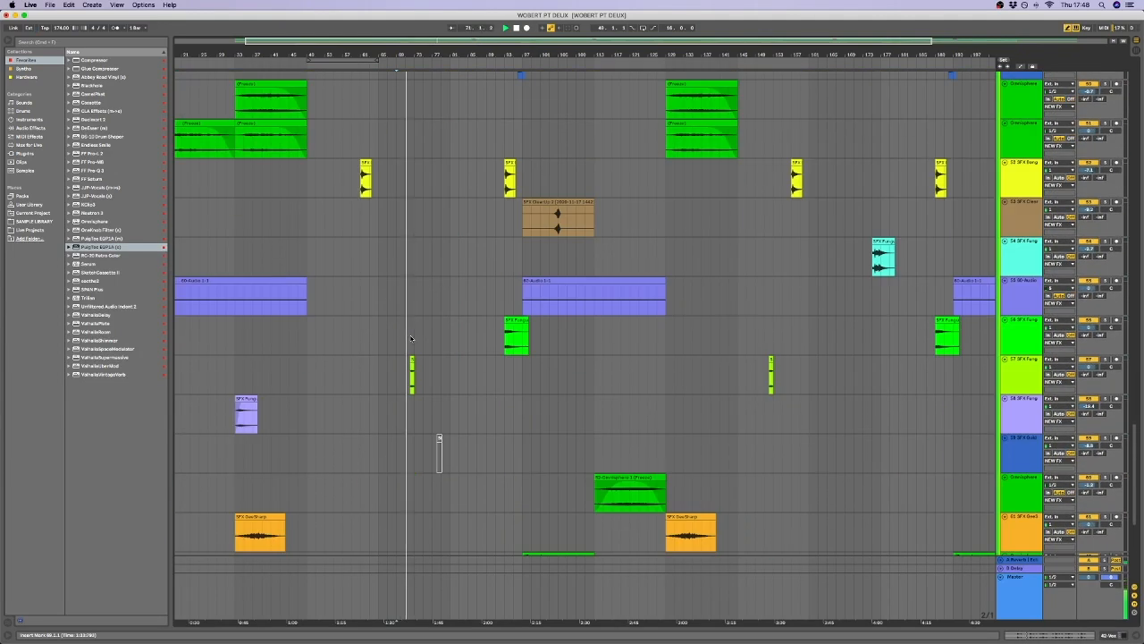
scroll(412, 338, "up", 5)
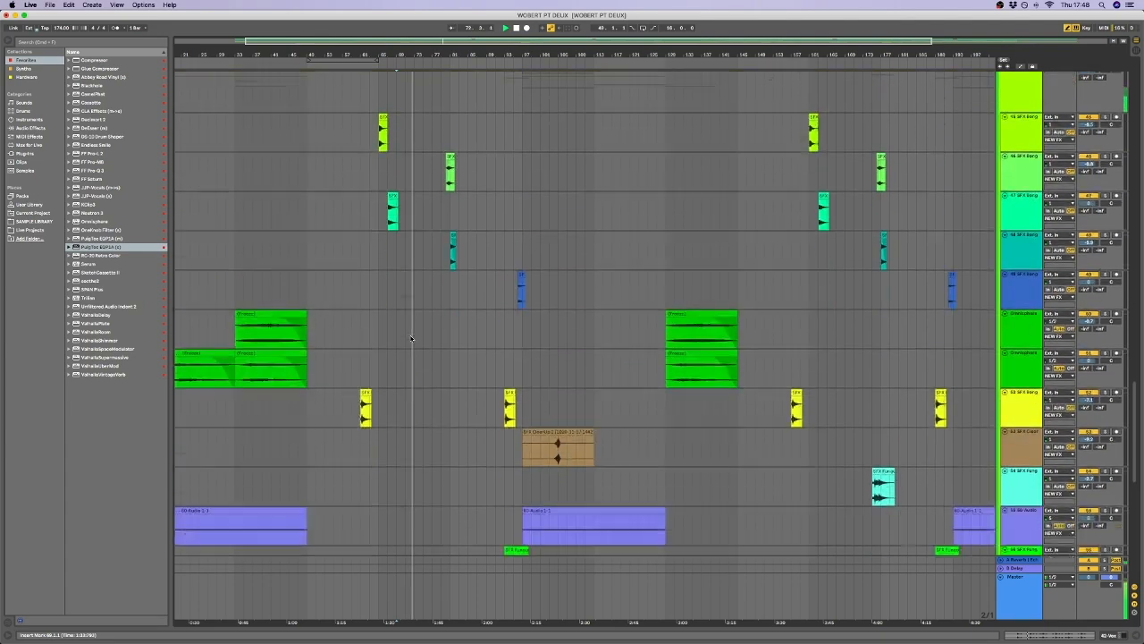
scroll(412, 358, "down", 10)
scroll(413, 364, "up", 13)
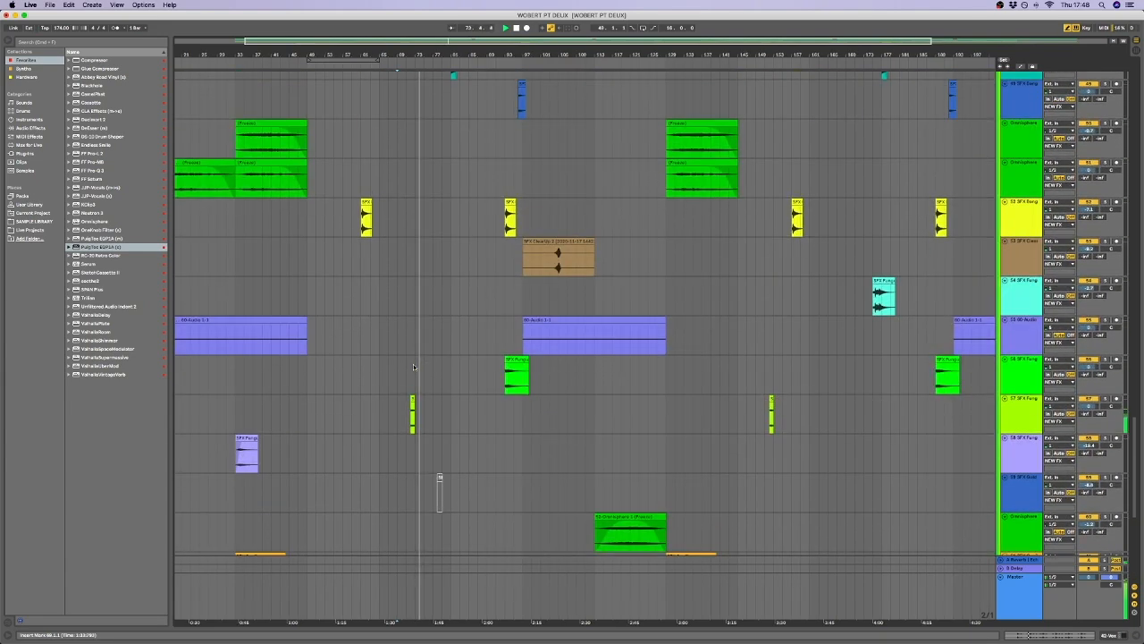
scroll(413, 364, "up", 7)
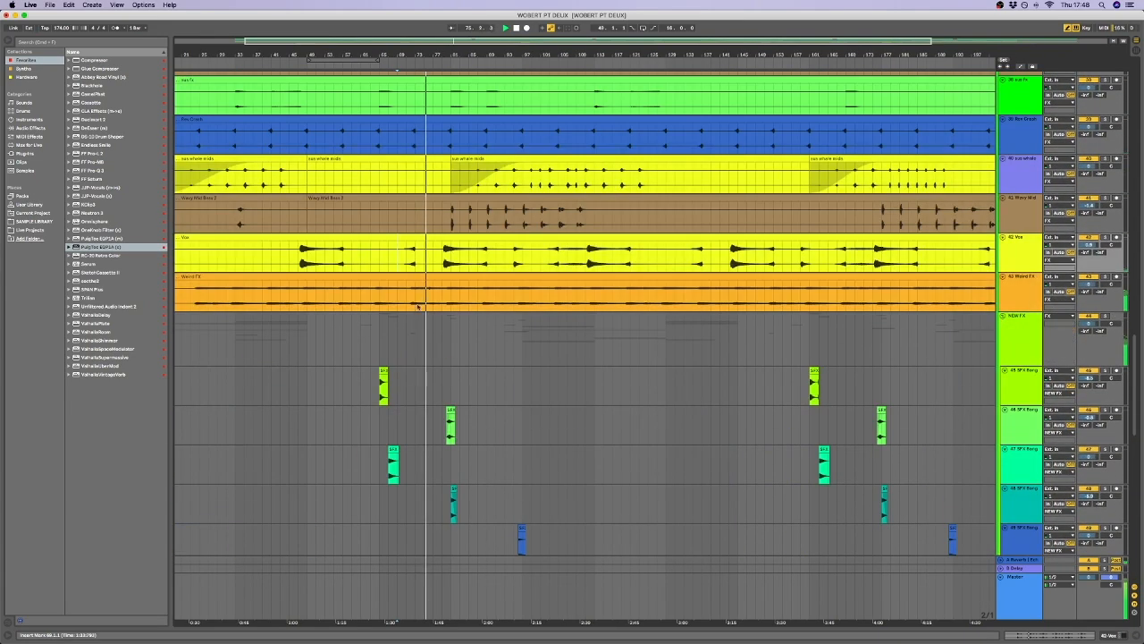
scroll(455, 327, "down", 1)
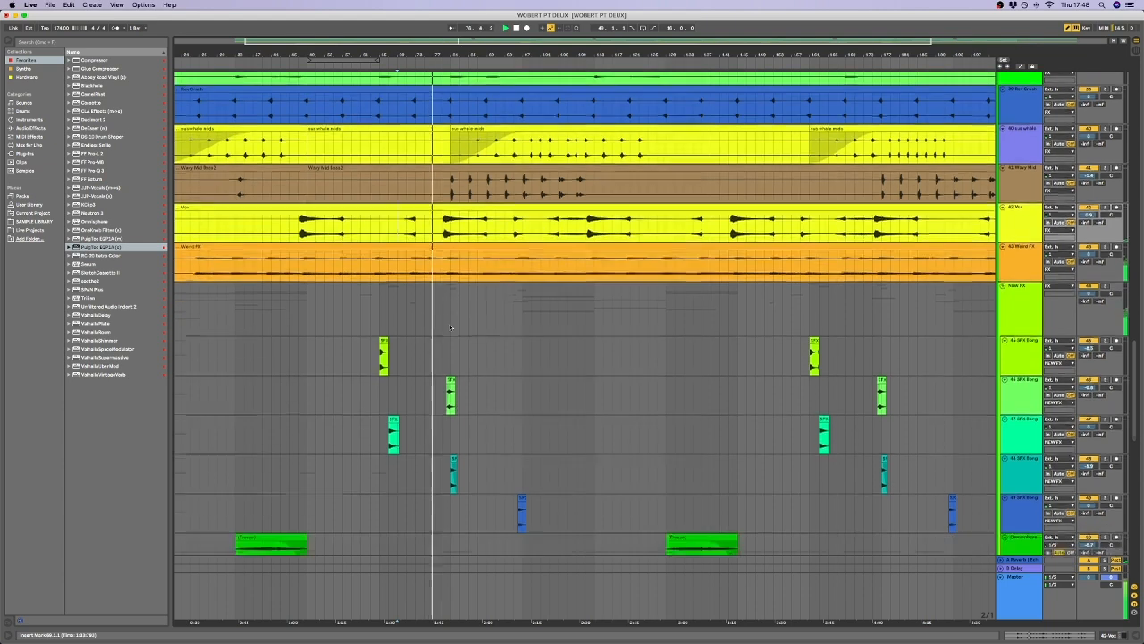
scroll(451, 327, "up", 3)
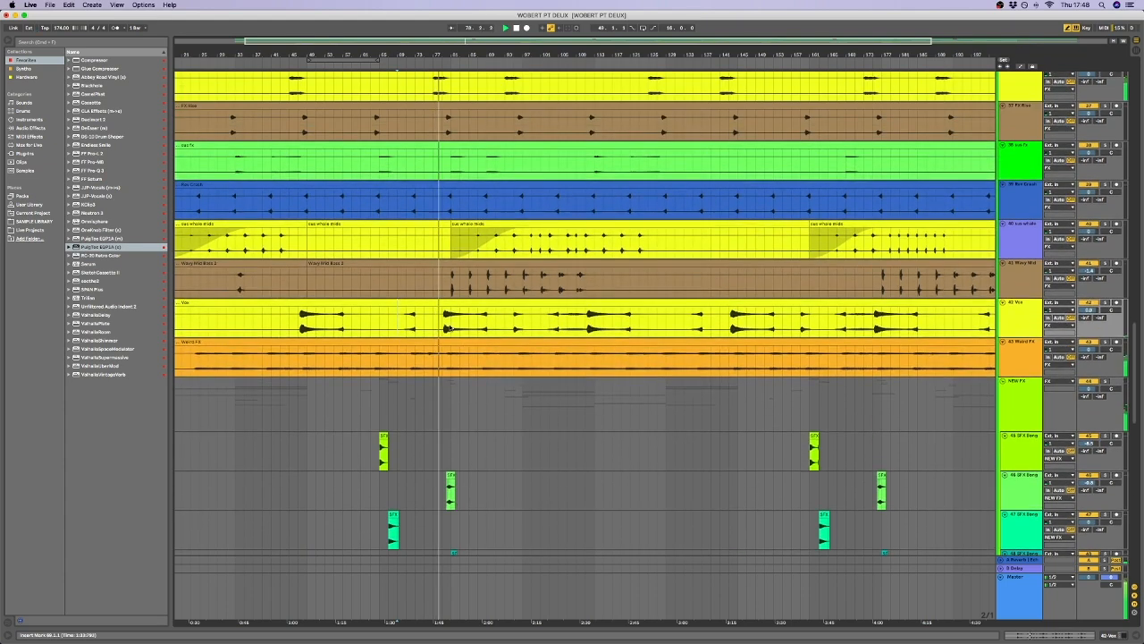
Show the automation lanes for the BASS group and its tracks.
scroll(451, 328, "up", 15)
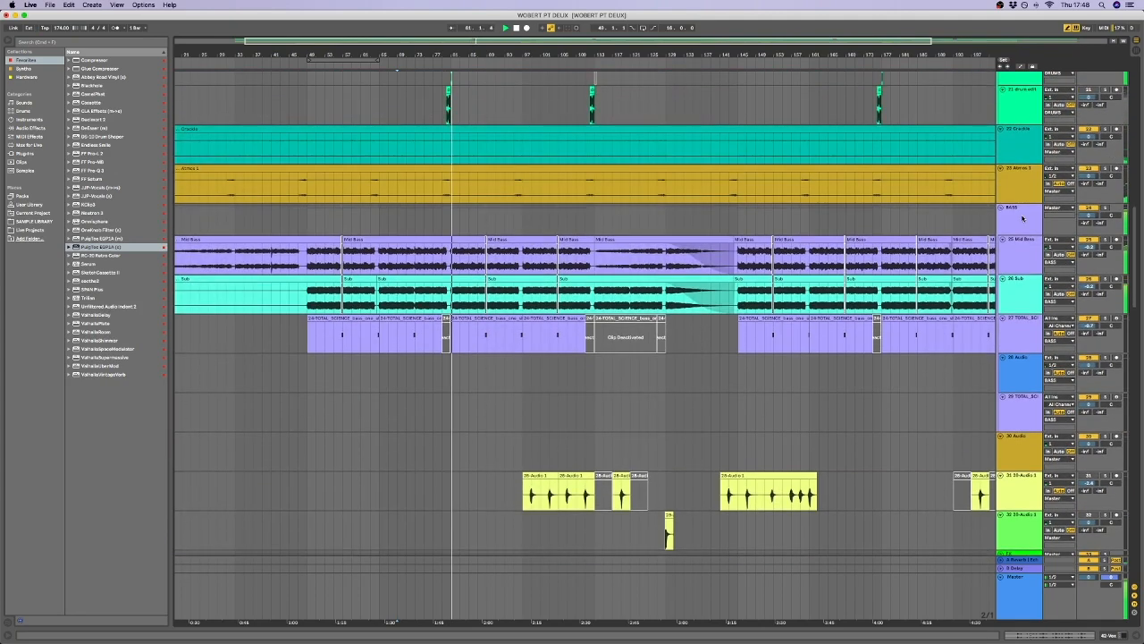
key("a")
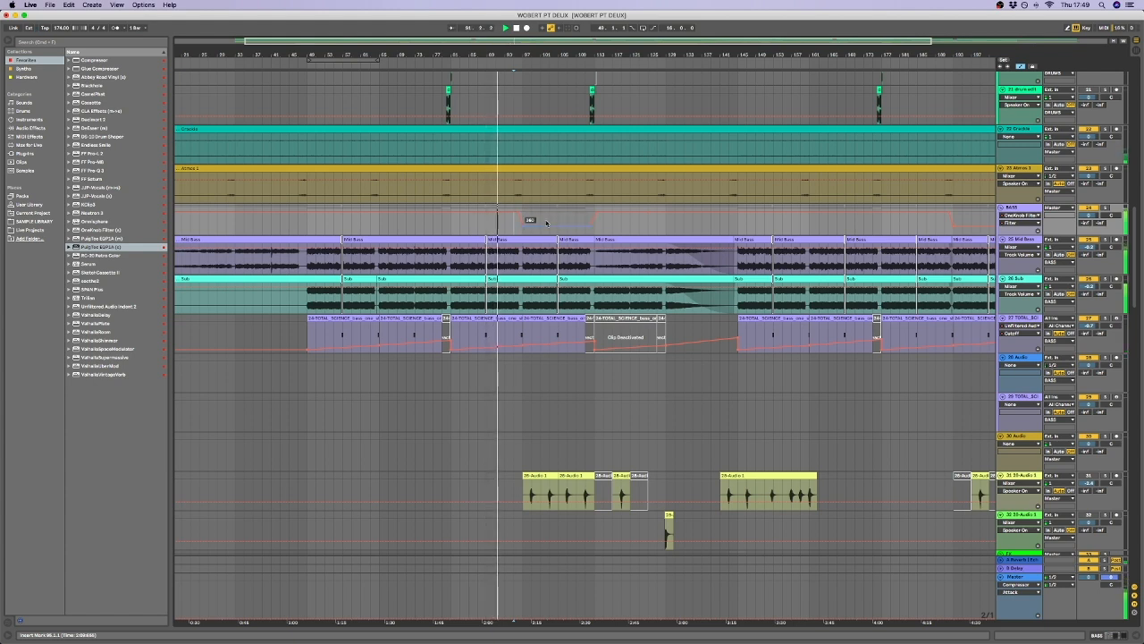
Restart playback from bar 95 on the BASS group and hide the automation lanes across the whole arrangement.
key("space")
key("space")
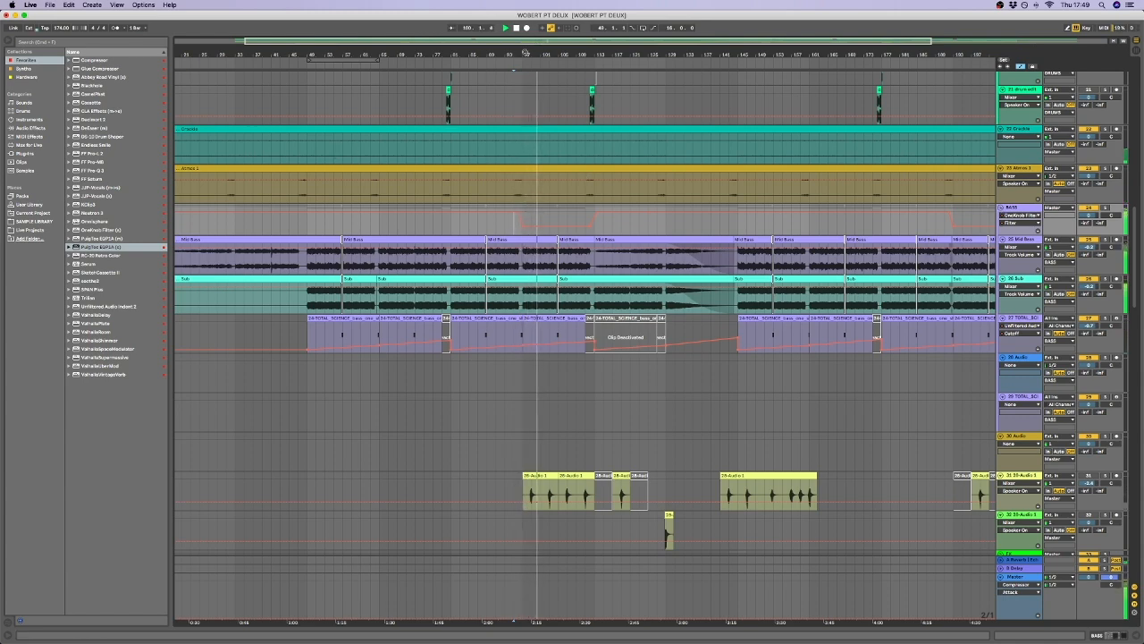
left_click_drag(525, 52, 525, 165)
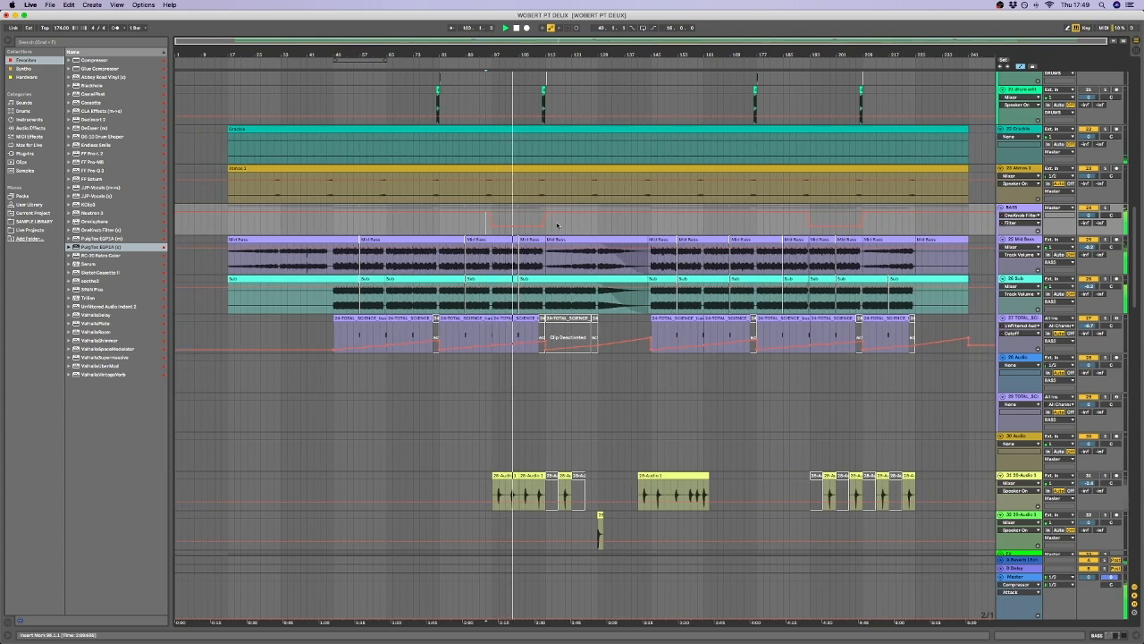
left_click(1020, 67)
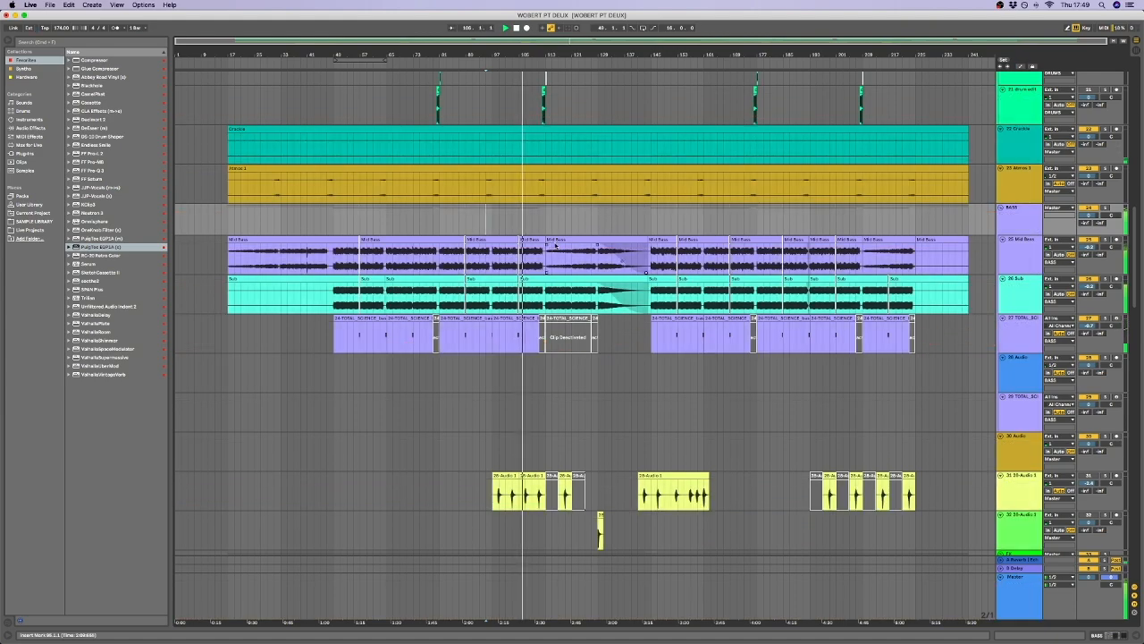
Examine the Ride track's fade from bar 113 and the surrounding drum tracks while the arrangement plays.
scroll(555, 246, "down", 8)
scroll(537, 257, "up", 20)
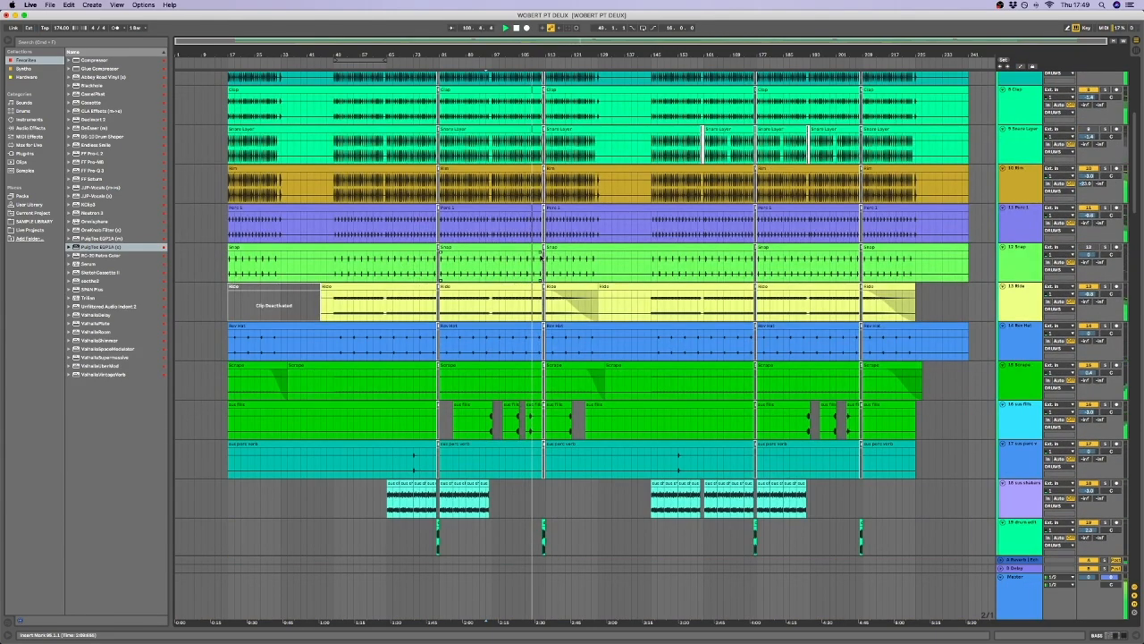
left_click(545, 318)
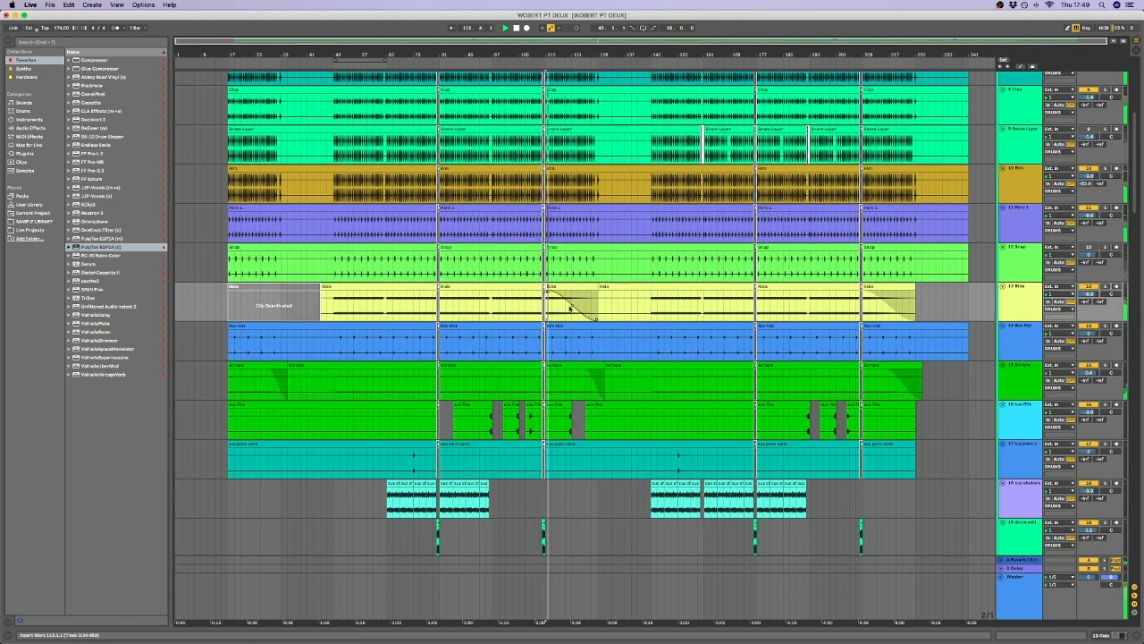
scroll(550, 304, "down", 10)
scroll(558, 259, "up", 7)
scroll(566, 229, "up", 3)
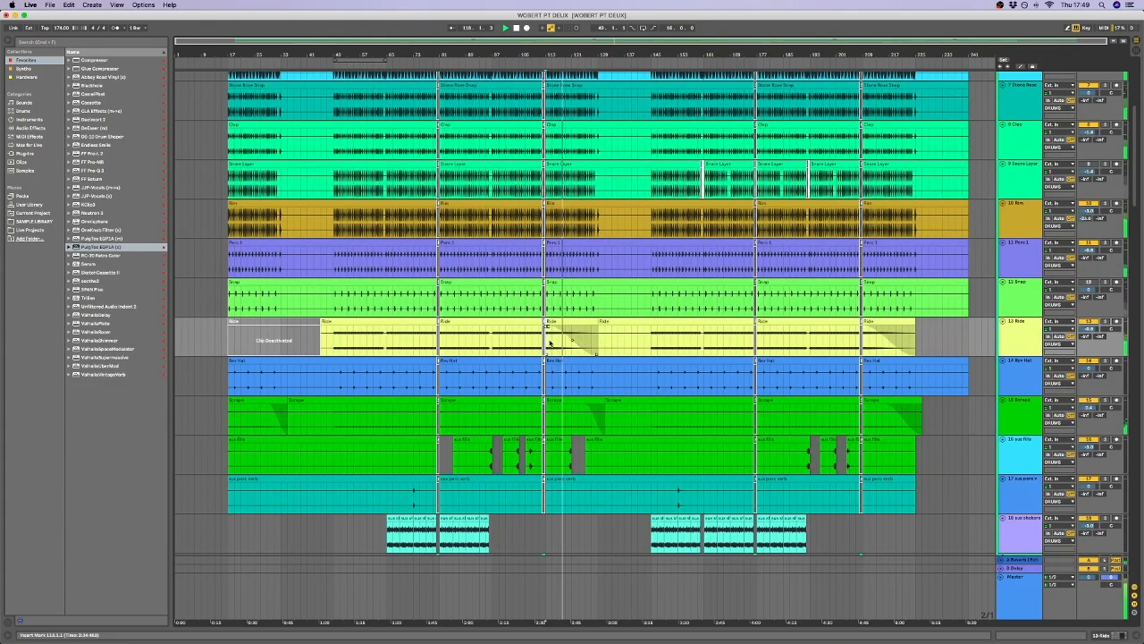
scroll(554, 331, "down", 2)
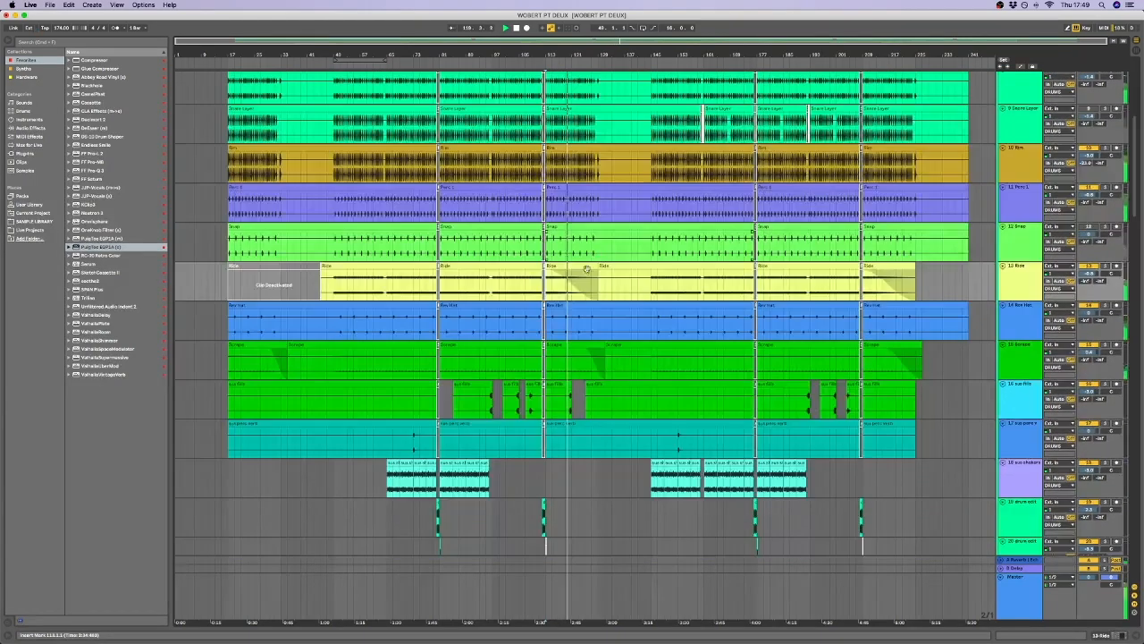
scroll(563, 302, "down", 10)
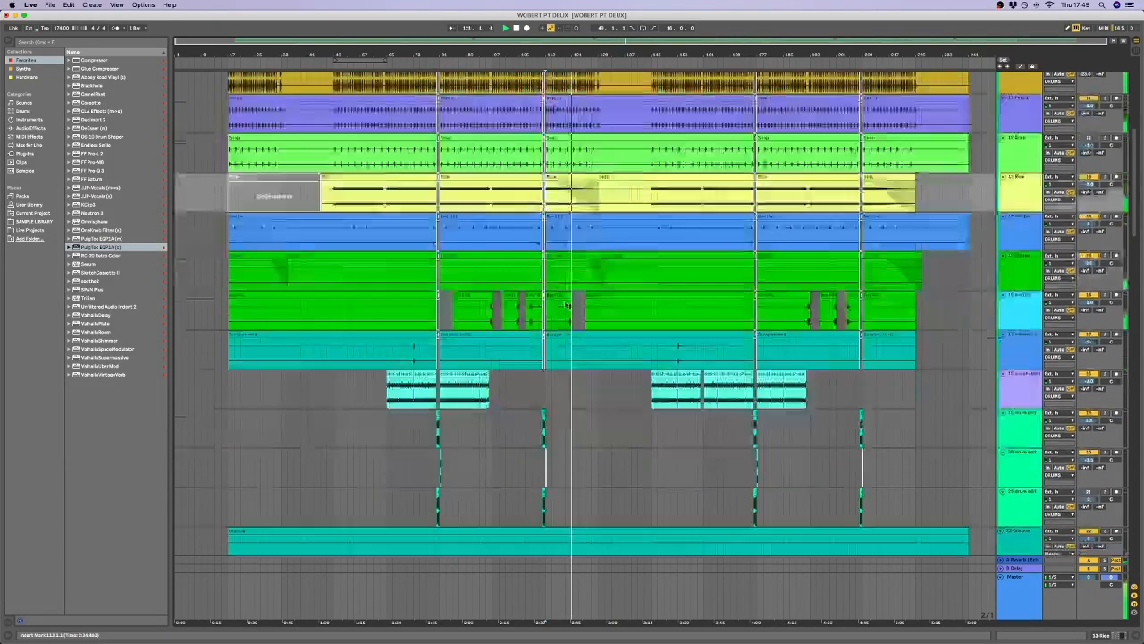
Look through the drum, FX and NEW FX tracks around bar 121 during playback.
left_click(571, 246)
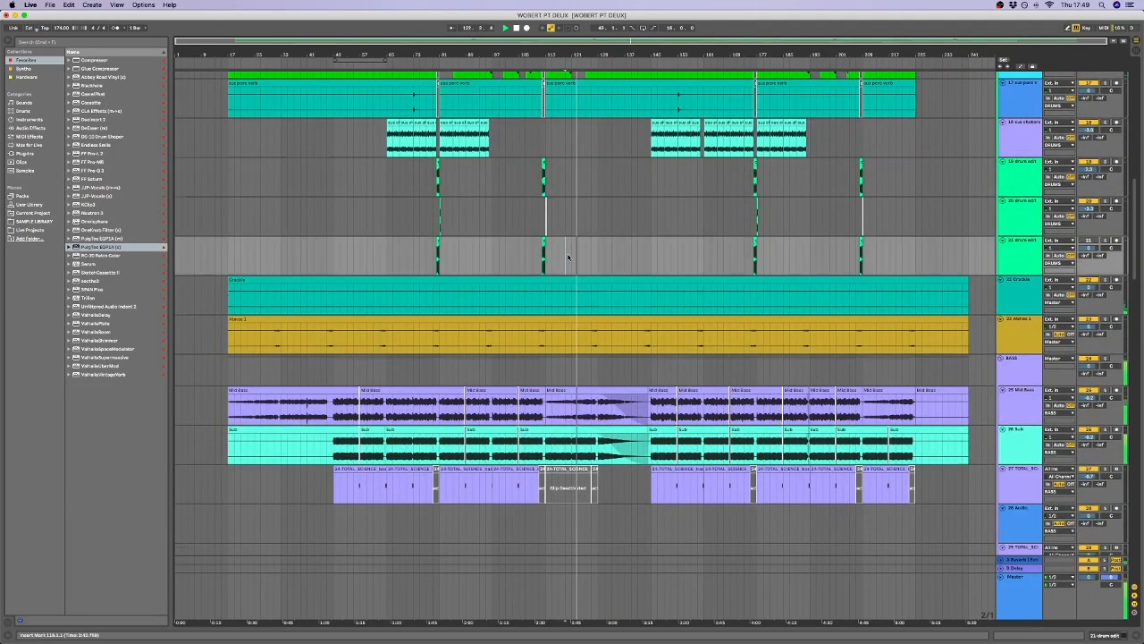
scroll(567, 268, "up", 5)
left_click(566, 298)
scroll(569, 298, "up", 5)
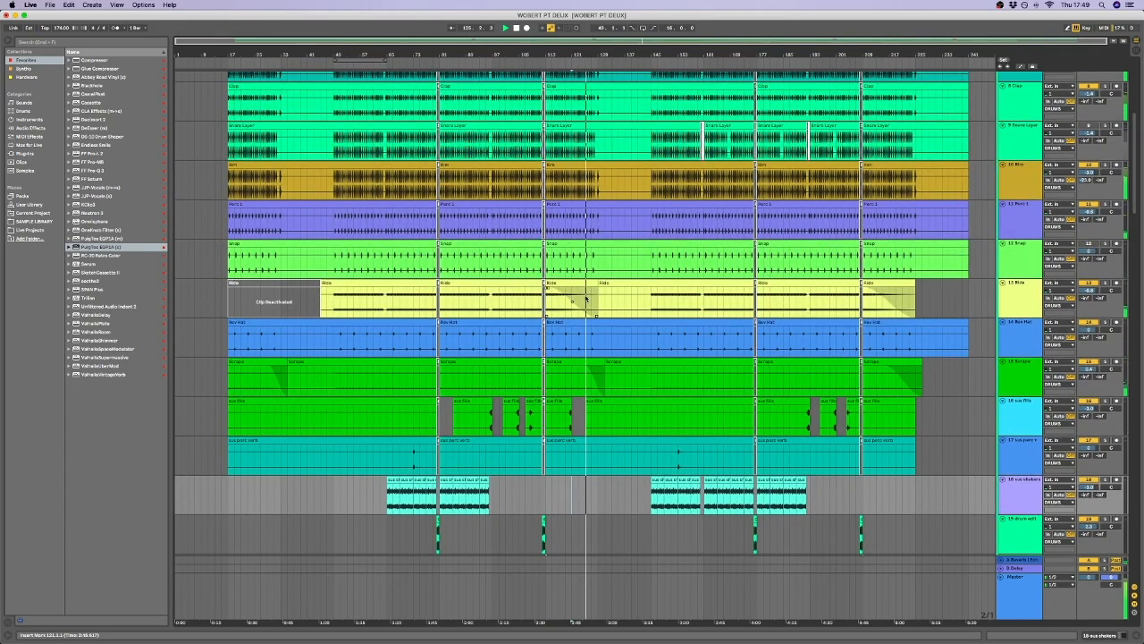
scroll(587, 300, "down", 10)
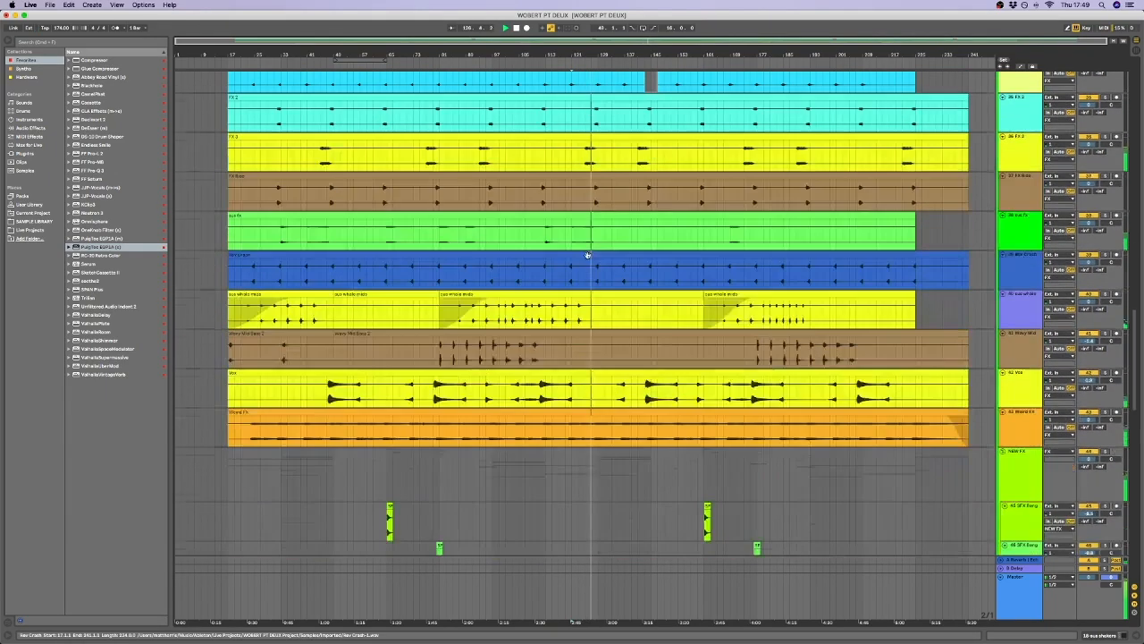
scroll(587, 256, "down", 10)
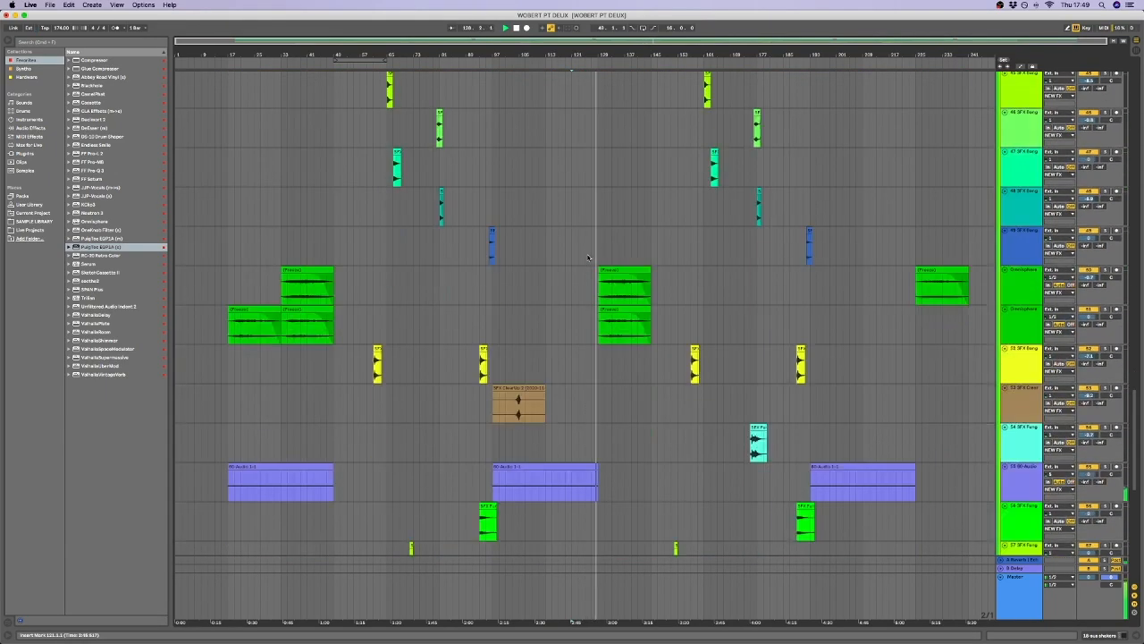
scroll(588, 256, "up", 20)
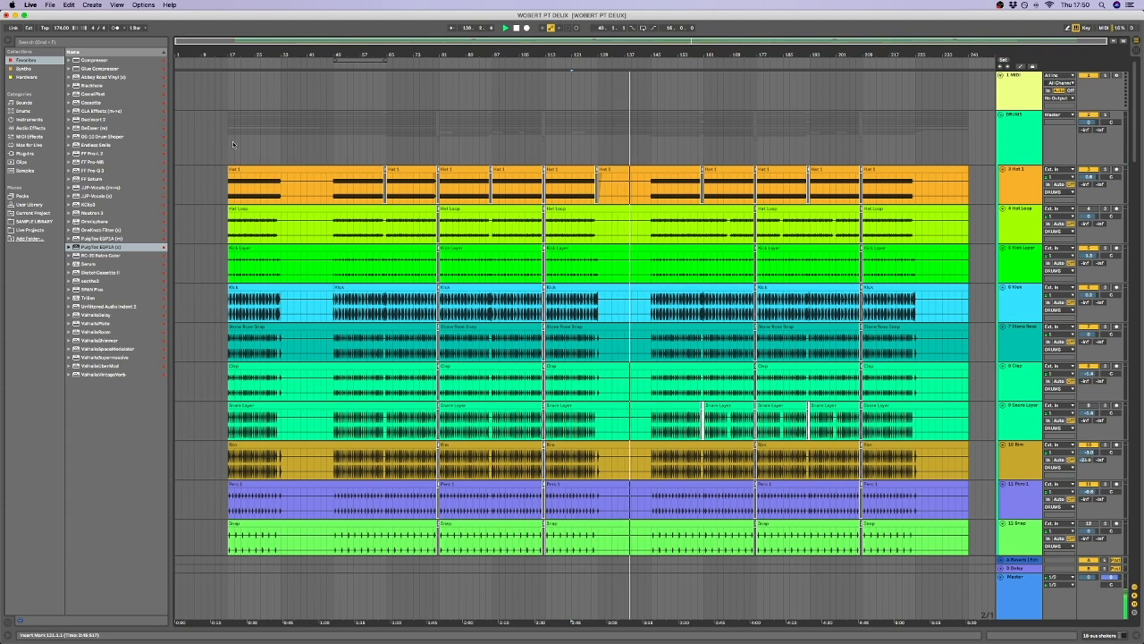
Mark the section starts on the DRUMS group, ending with the insert marker at bar 65.
left_click(282, 140)
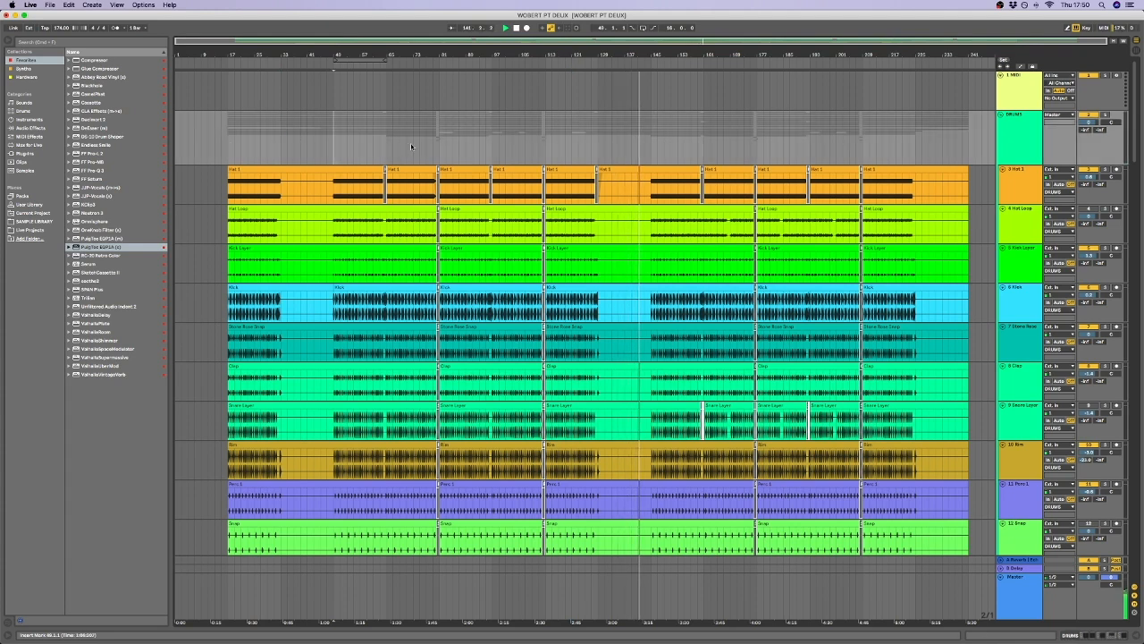
left_click(384, 146)
left_click(387, 139)
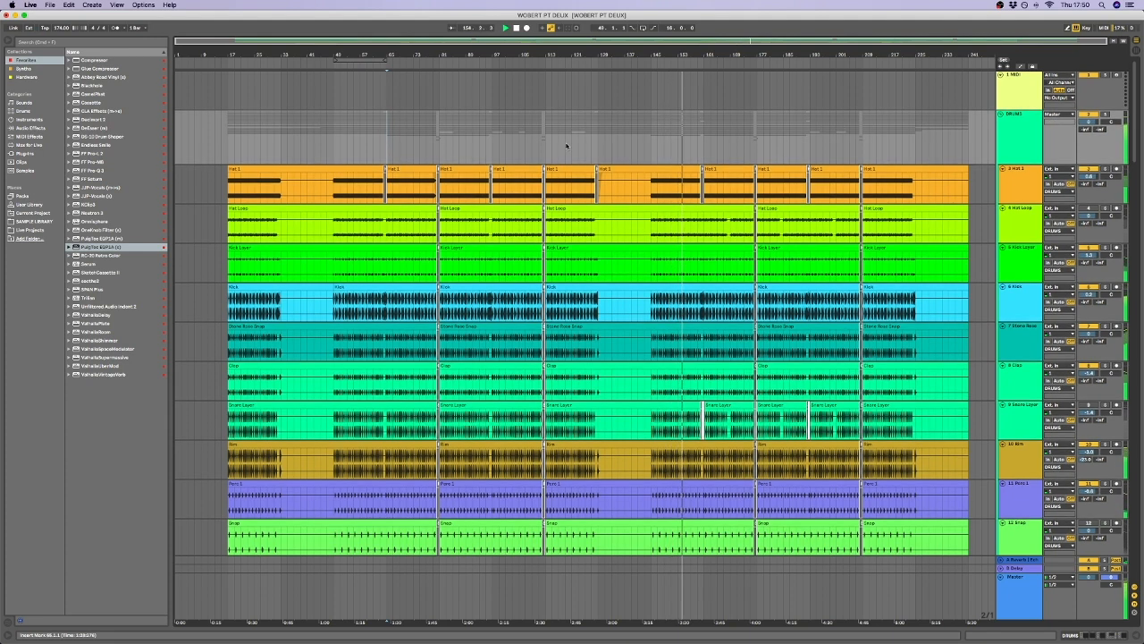
Mark the span from bar 129 to bar 161 on track 21 drum edit, with the insert marker at bars 145 and 161.
scroll(550, 146, "down", 15)
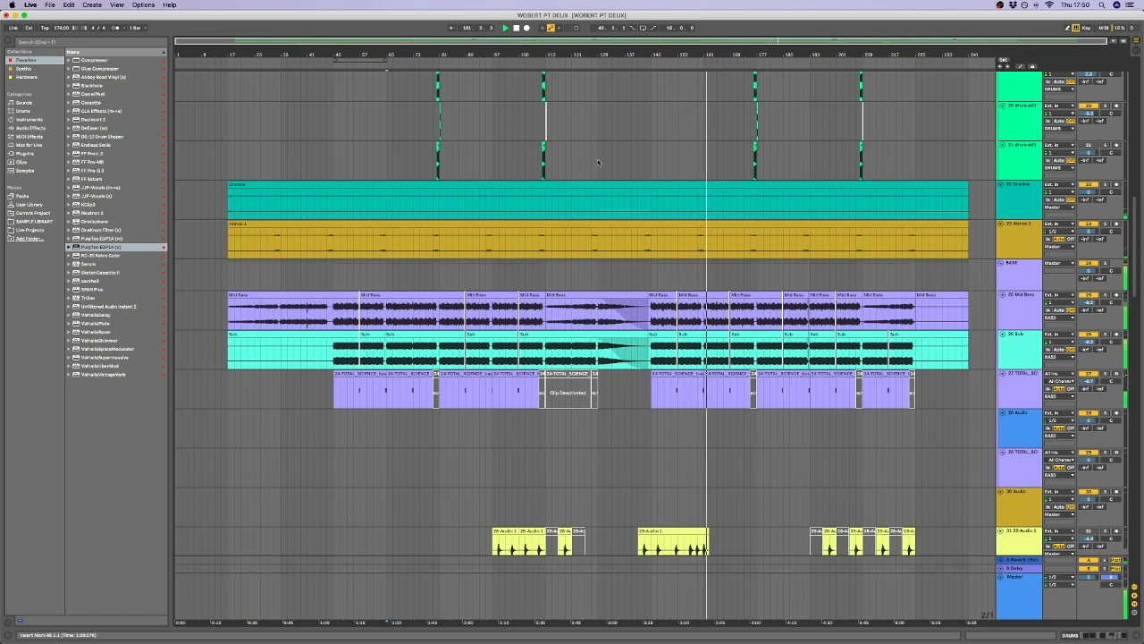
left_click(598, 162)
left_click_drag(598, 162, 700, 165)
left_click(649, 164)
left_click(701, 166)
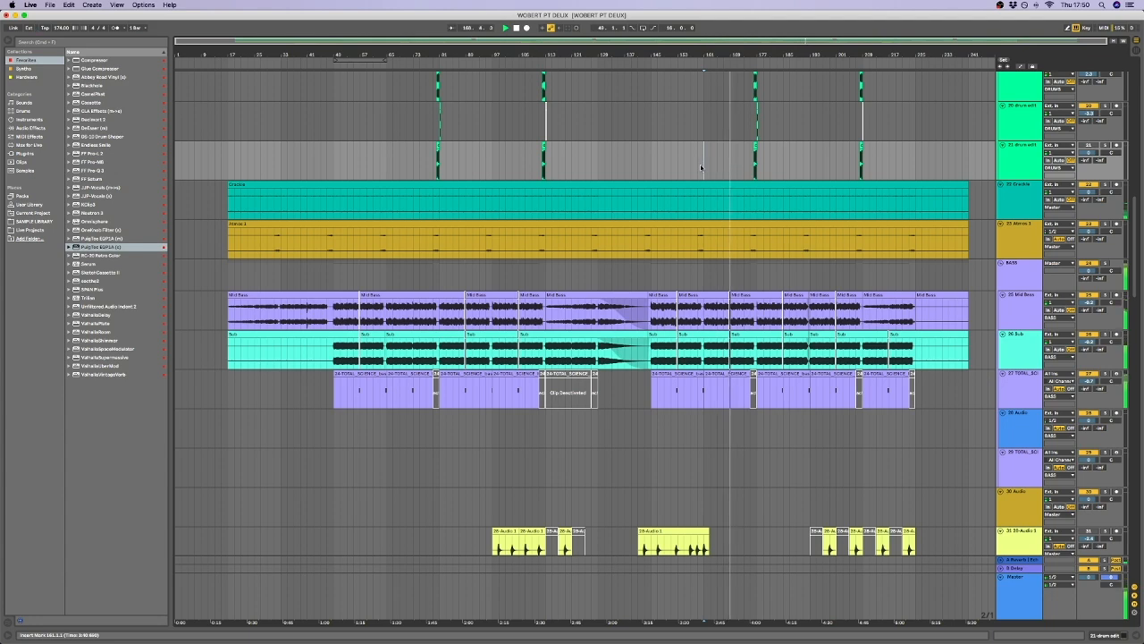
Select bars 49 to 113 on track 21 drum edit, then place the insert marker at bar 113.
scroll(662, 163, "up", 1)
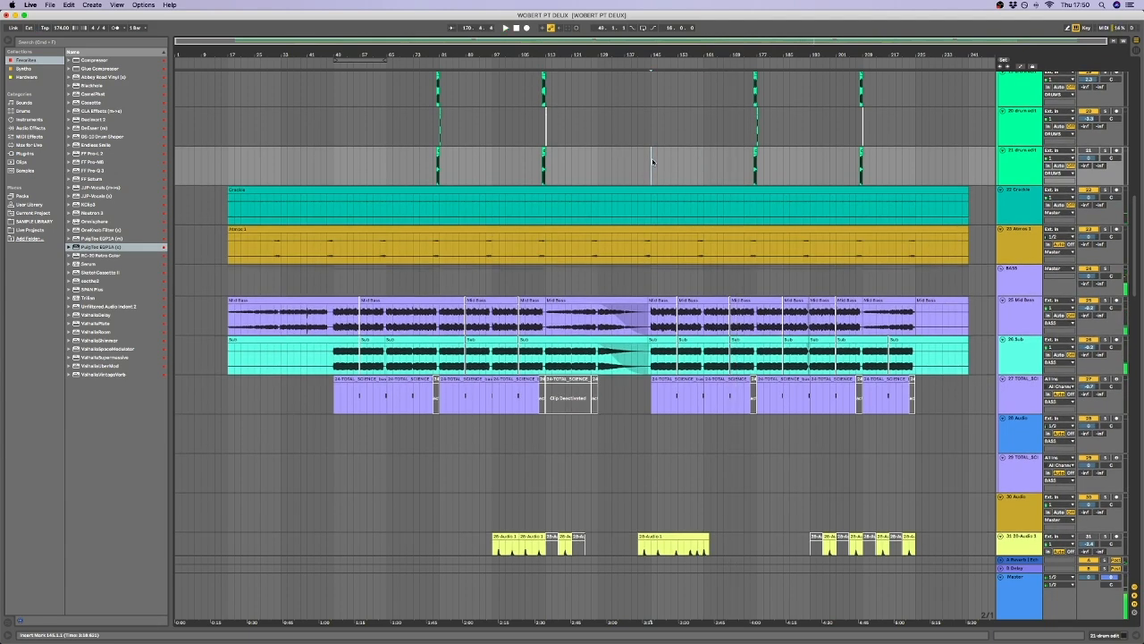
left_click_drag(335, 171, 545, 171)
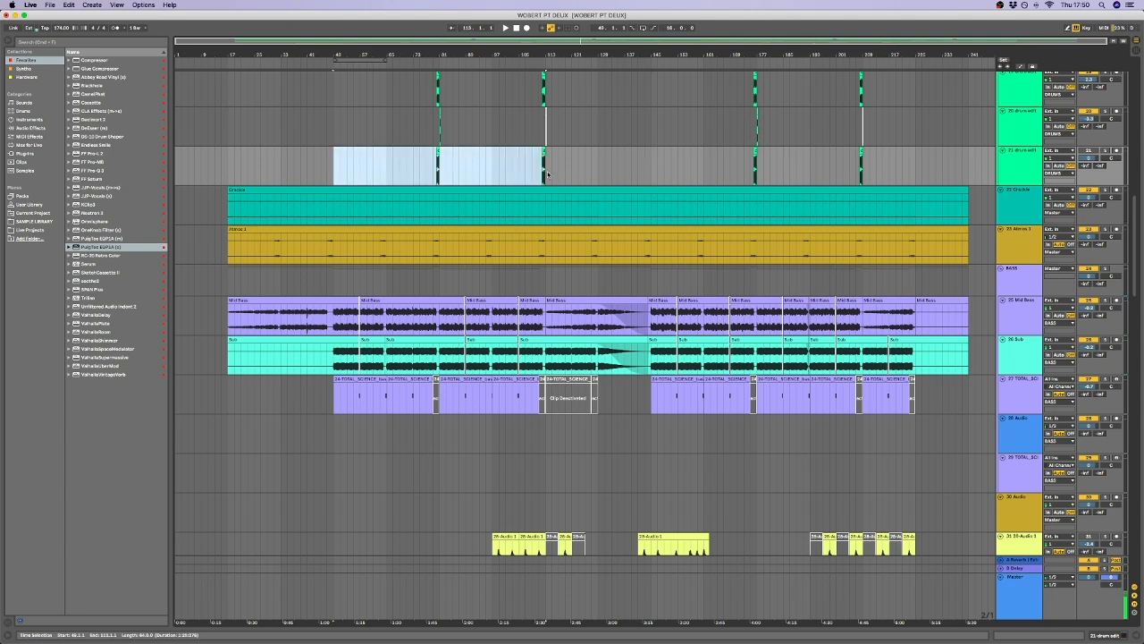
left_click(549, 172)
Look through the FX and NEW FX tracks, then place the insert marker at bar 113 on the empty 28 Audio track.
scroll(463, 188, "down", 10)
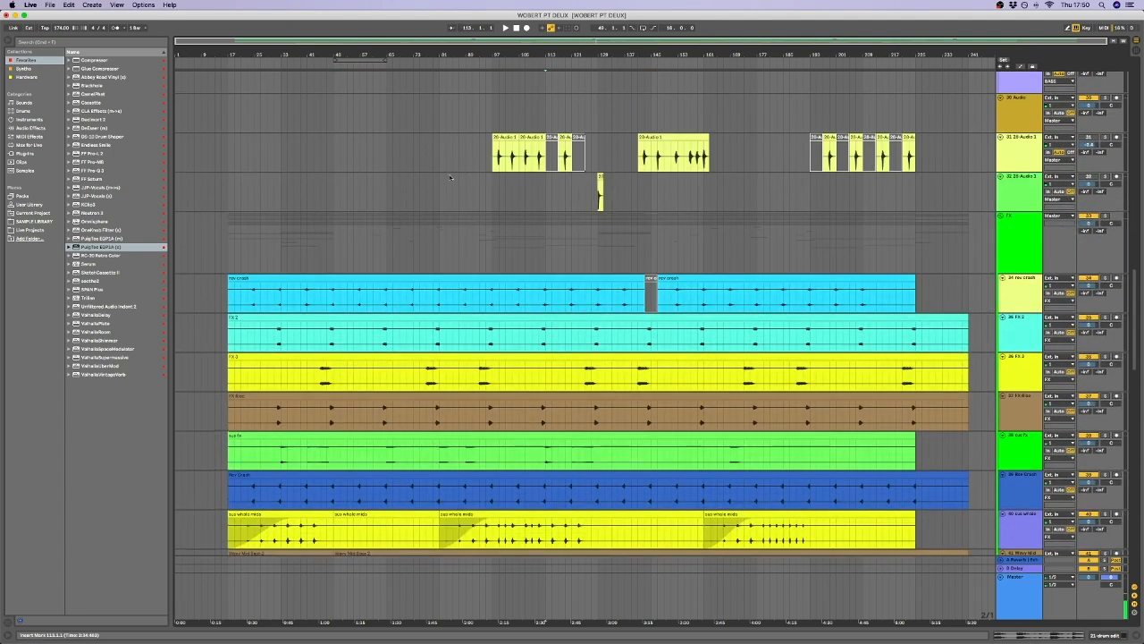
scroll(450, 177, "down", 10)
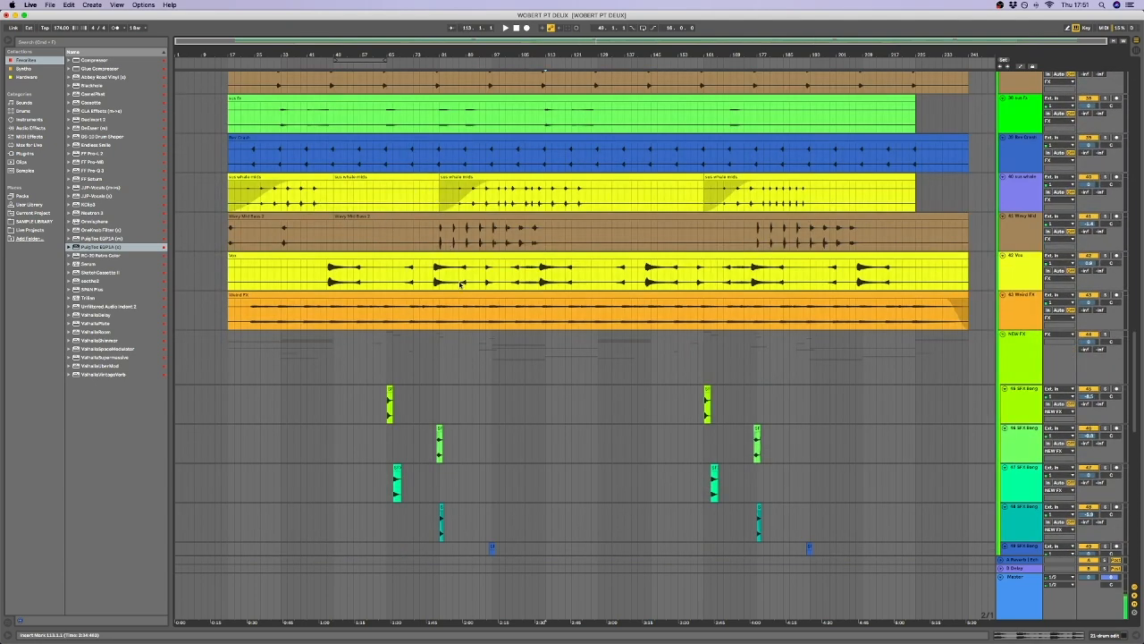
scroll(541, 283, "up", 12)
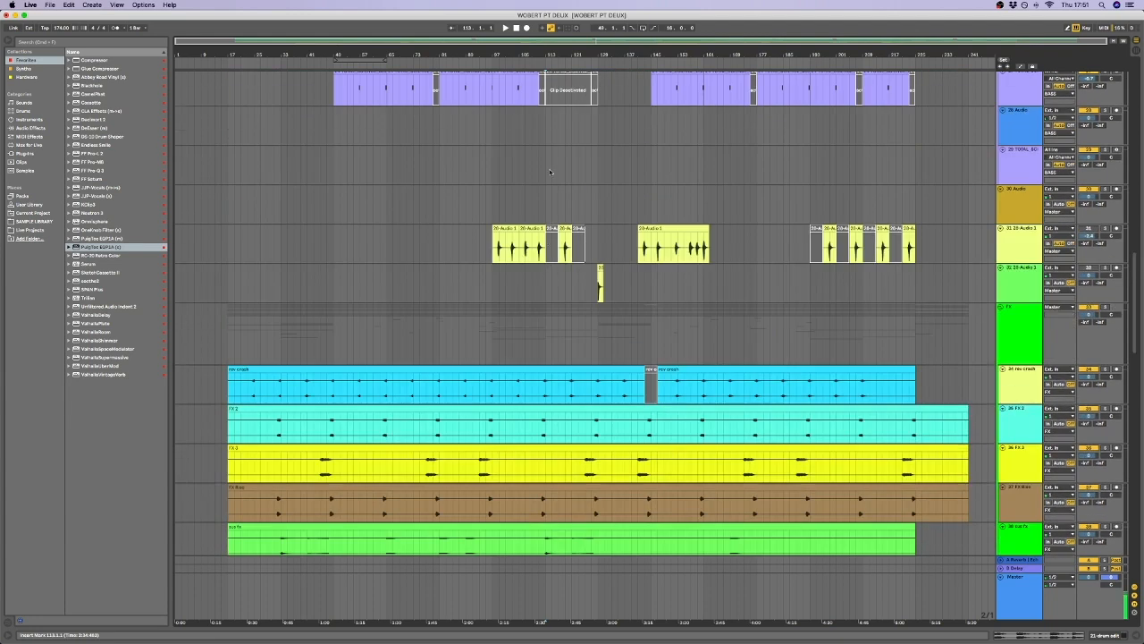
scroll(549, 171, "up", 3)
left_click(547, 248)
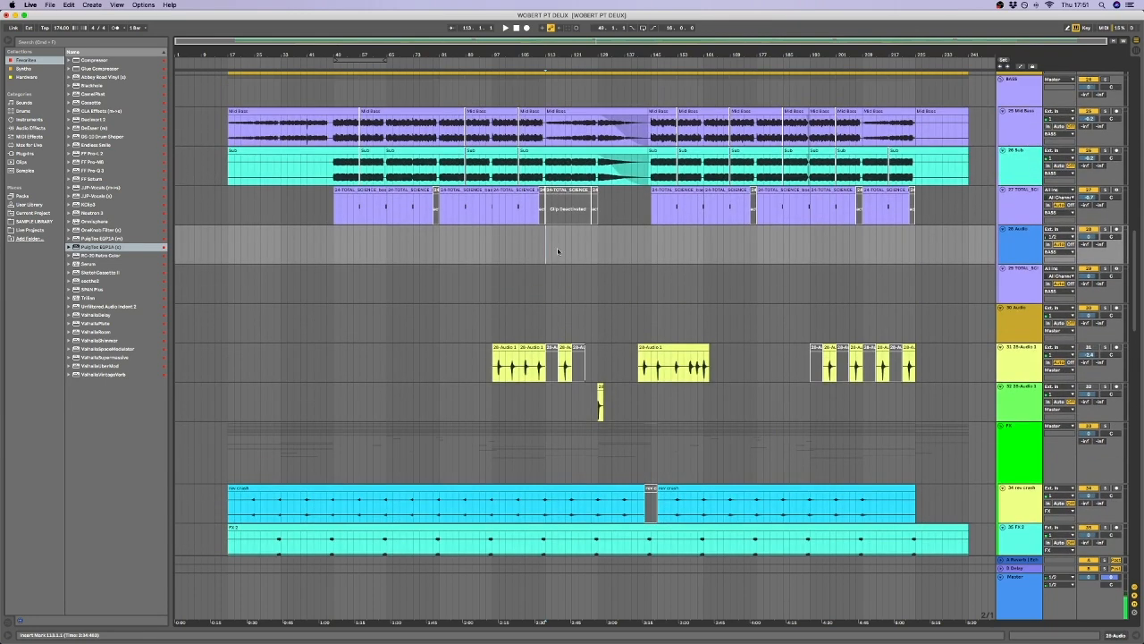